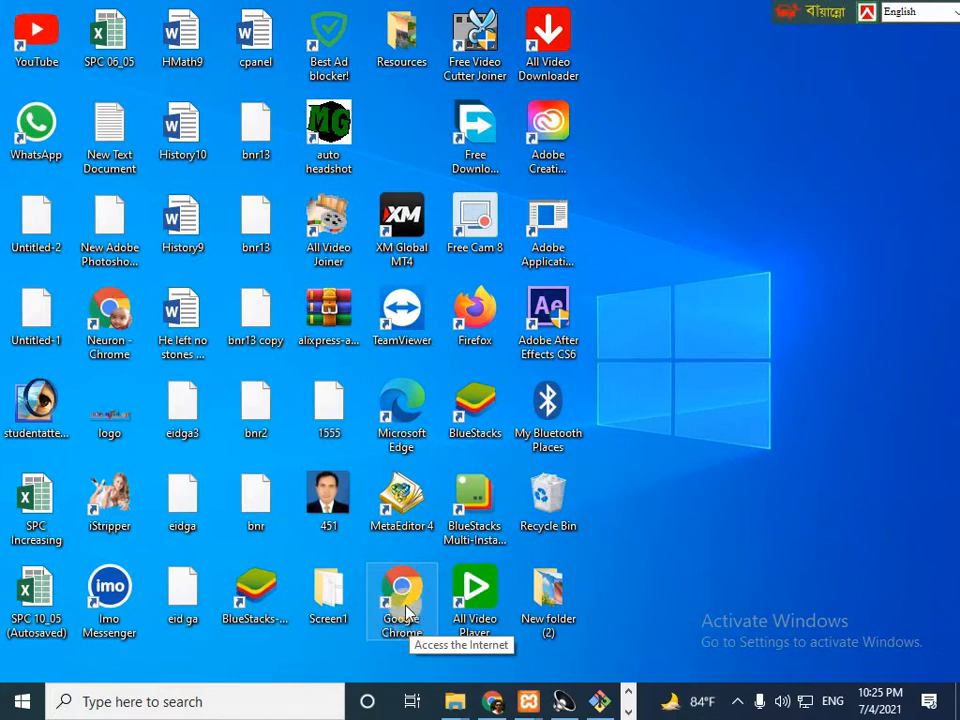
Step: Launch Google Chrome with the Programming profile, minimize the open Facebook chat and open a new browser tab
double_click(405, 612)
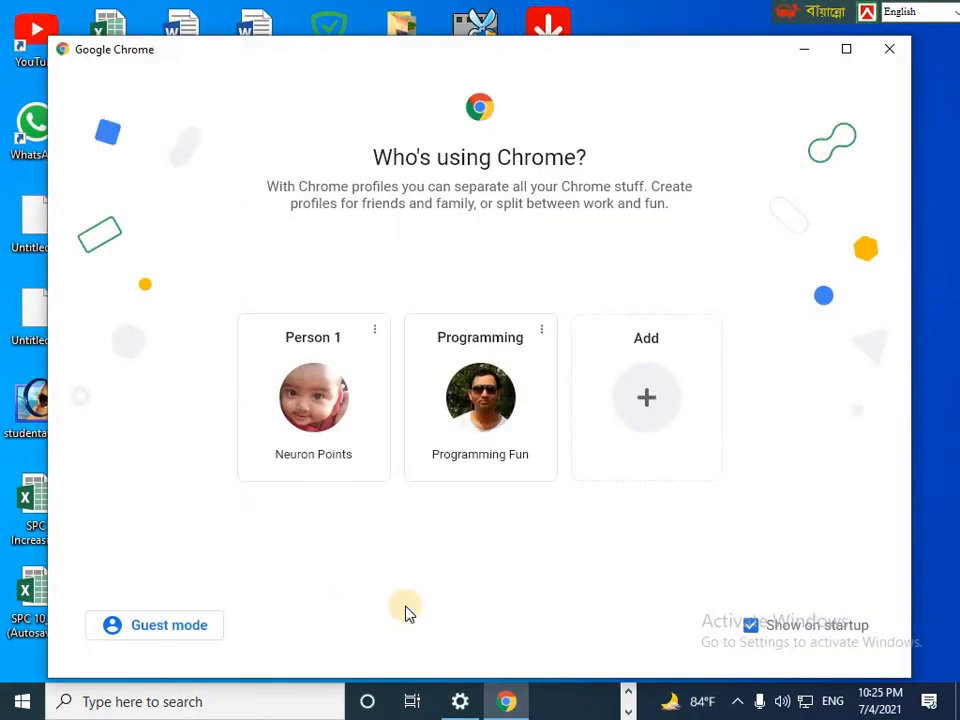
left_click(519, 433)
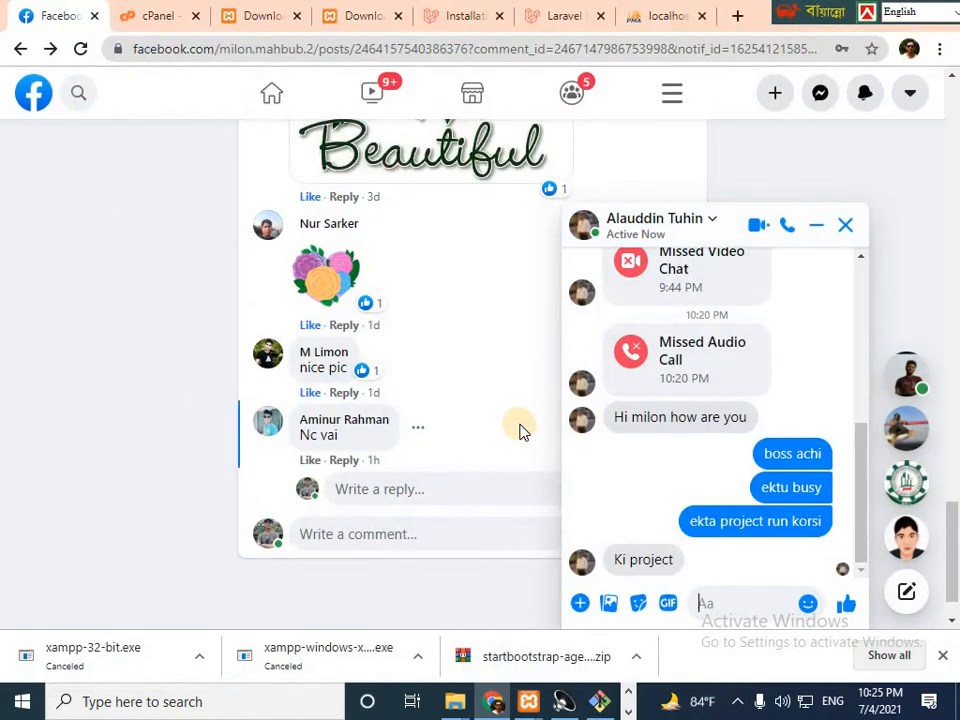
left_click(821, 227)
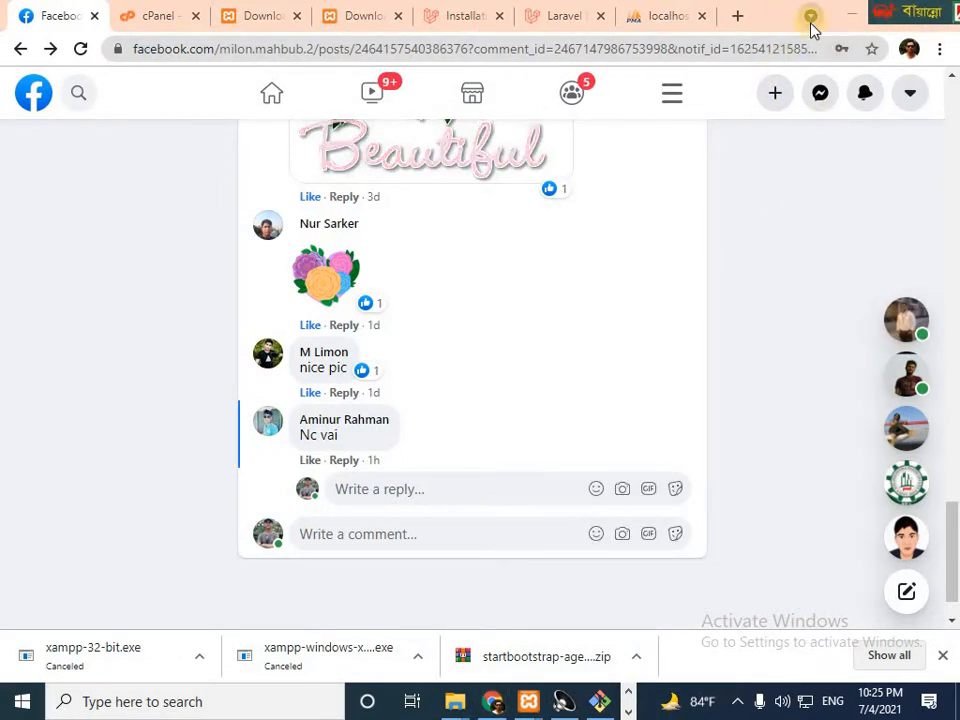
left_click(660, 17)
left_click(736, 17)
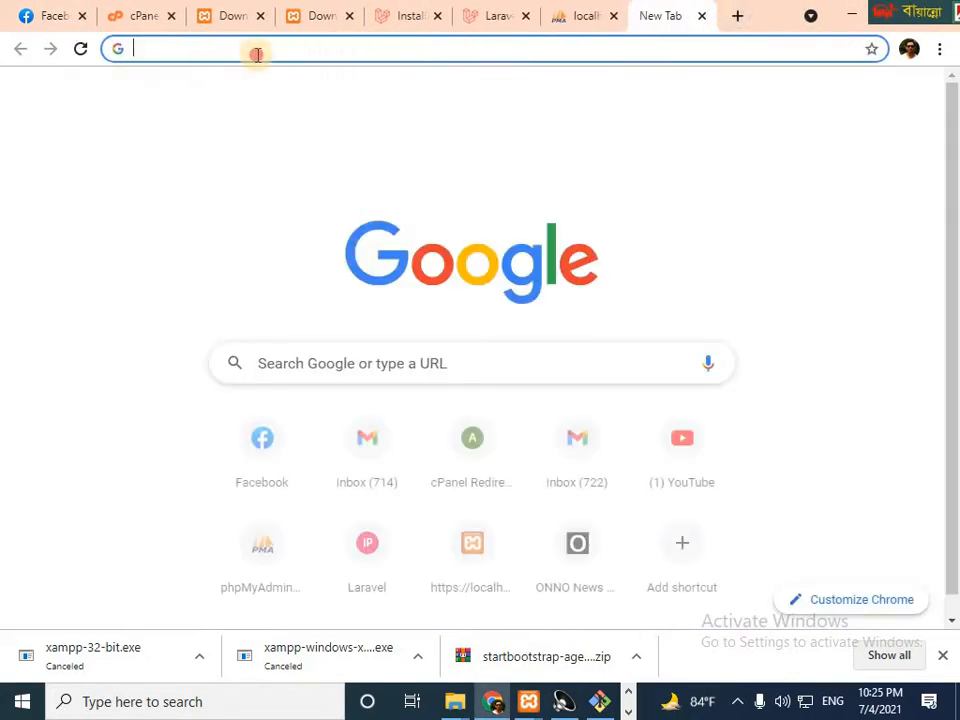
Step: Go to Google and search for "xampp download"
left_click(255, 52)
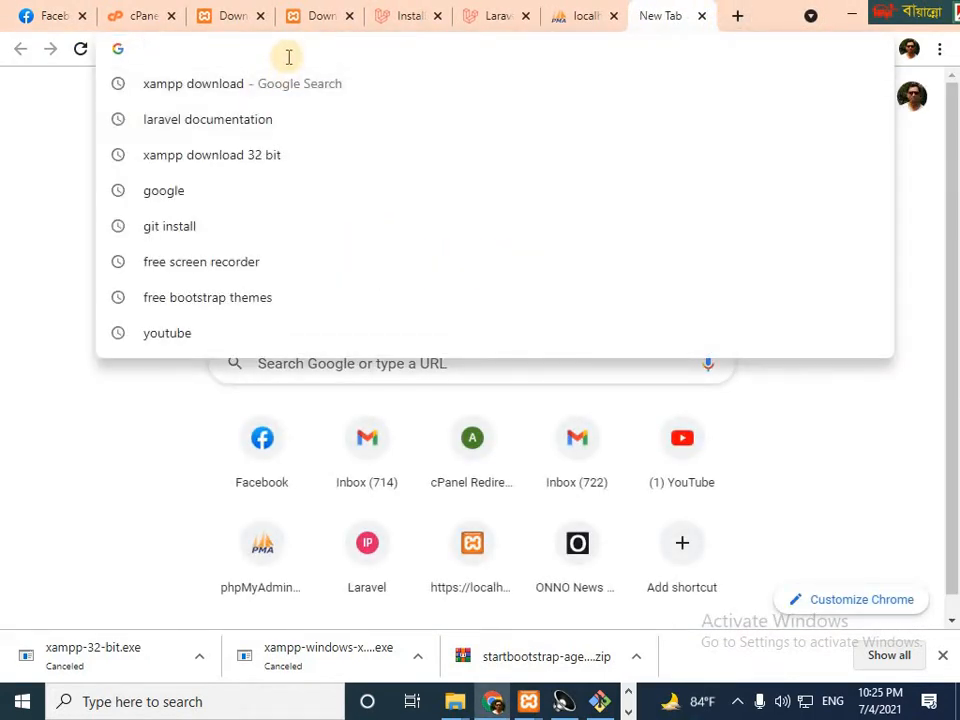
left_click(155, 200)
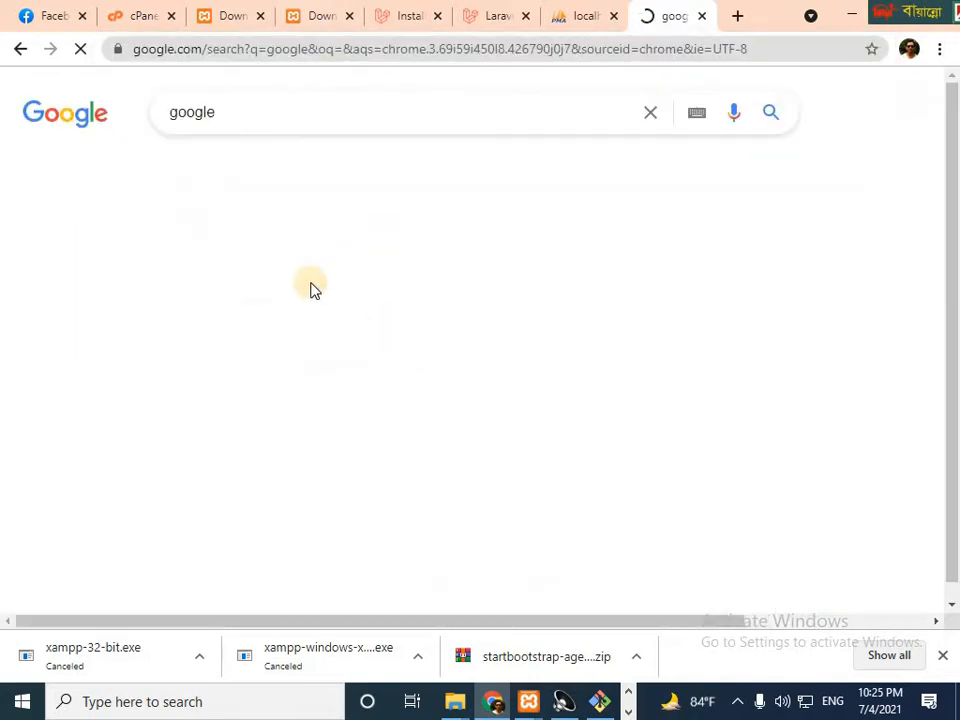
left_click(245, 112)
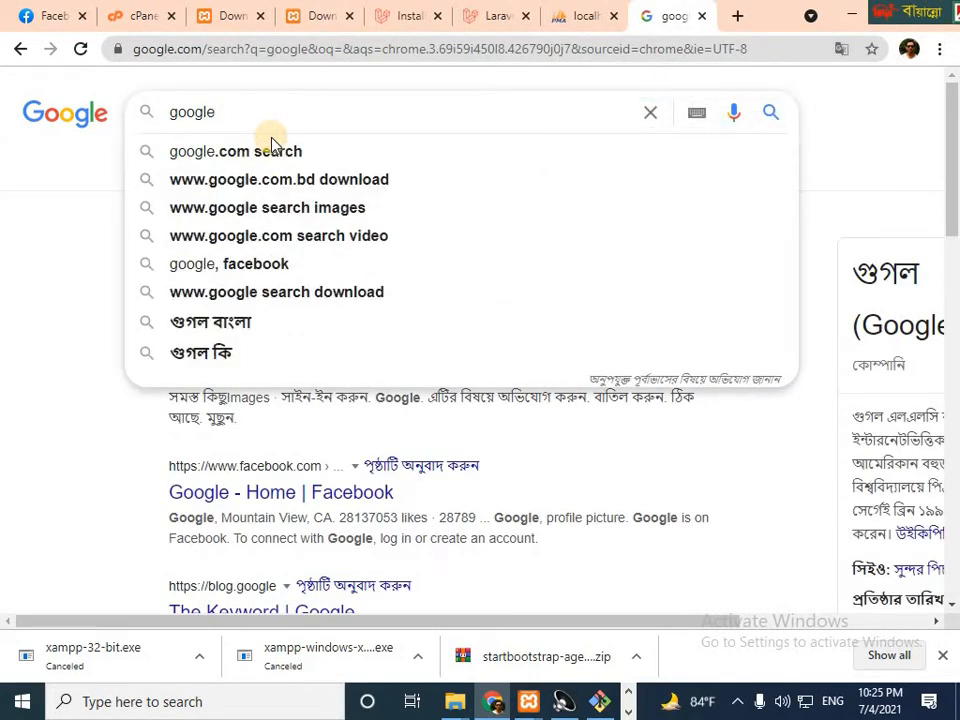
key("BackSpace")
key("BackSpace")
key("BackSpace")
key("BackSpace")
key("BackSpace")
key("BackSpace")
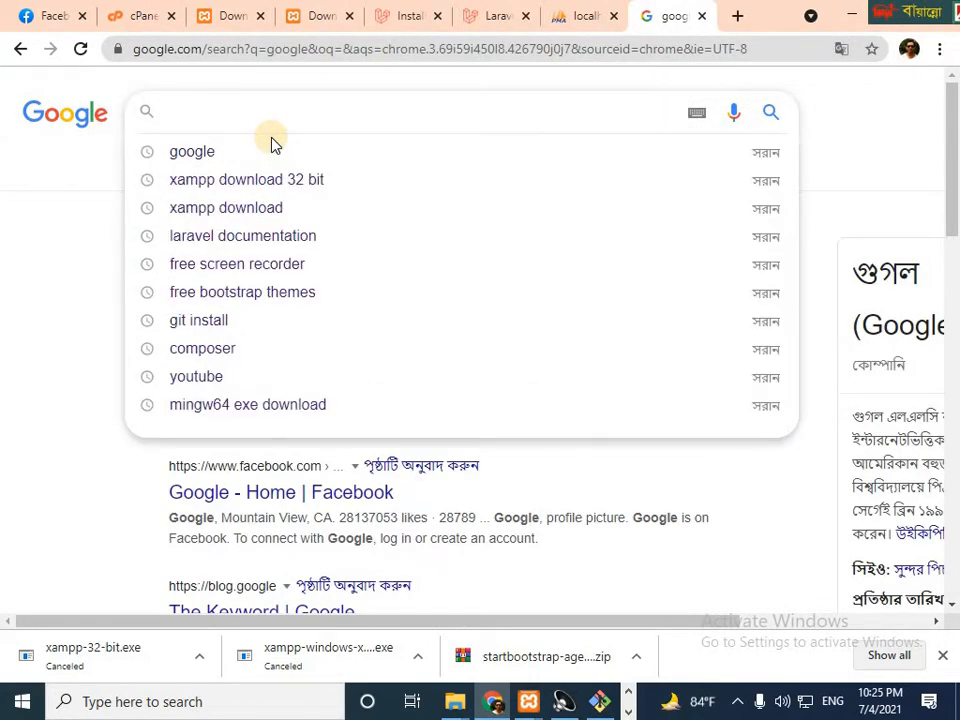
type("xa")
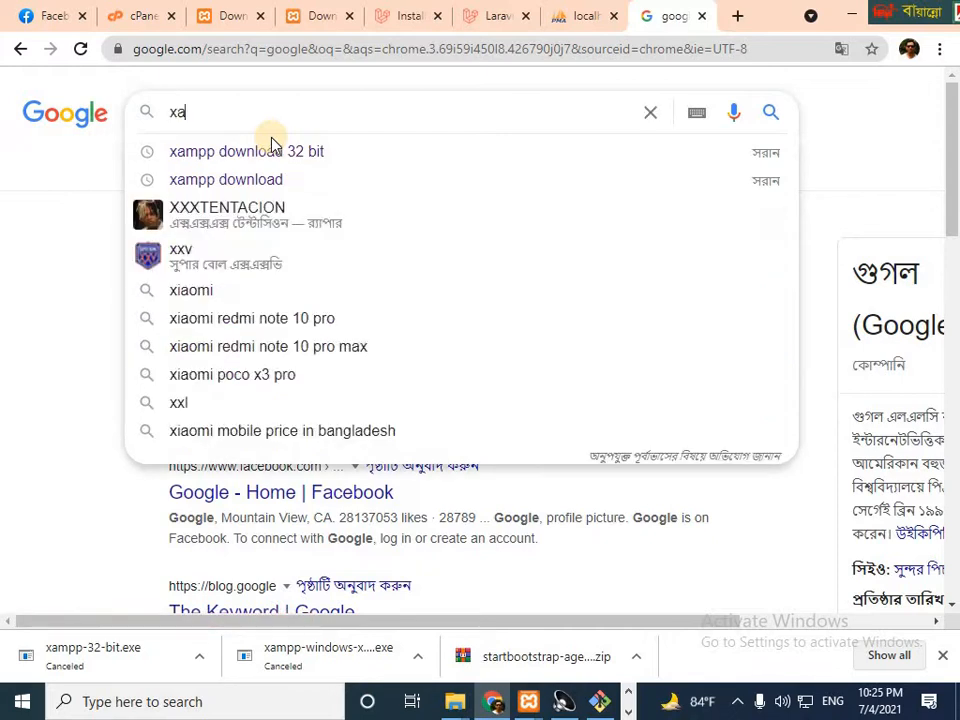
type("mpp")
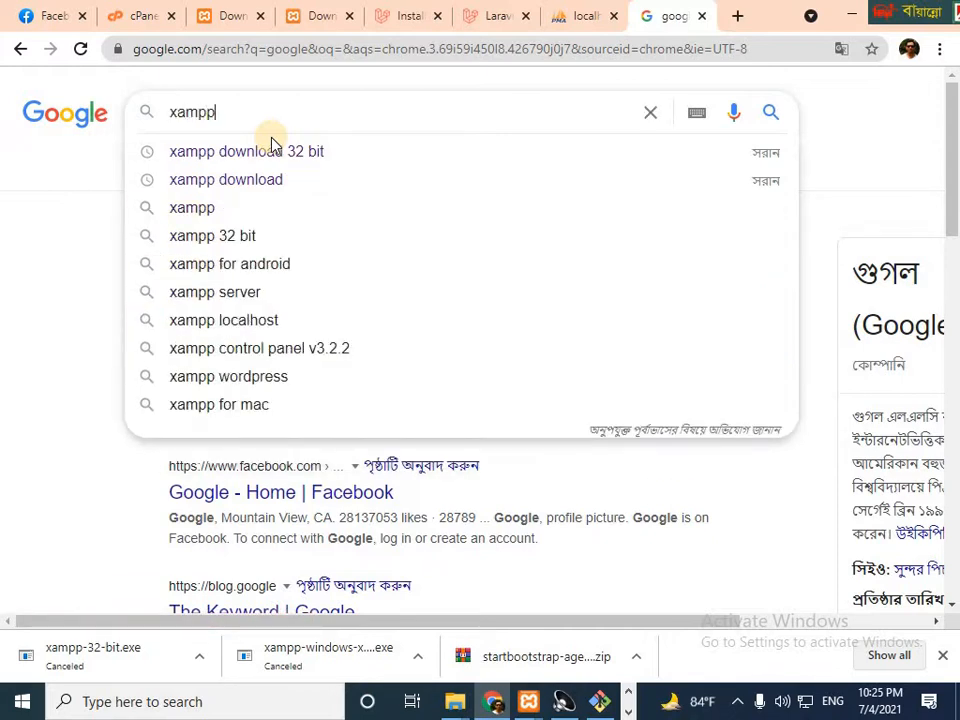
left_click(272, 190)
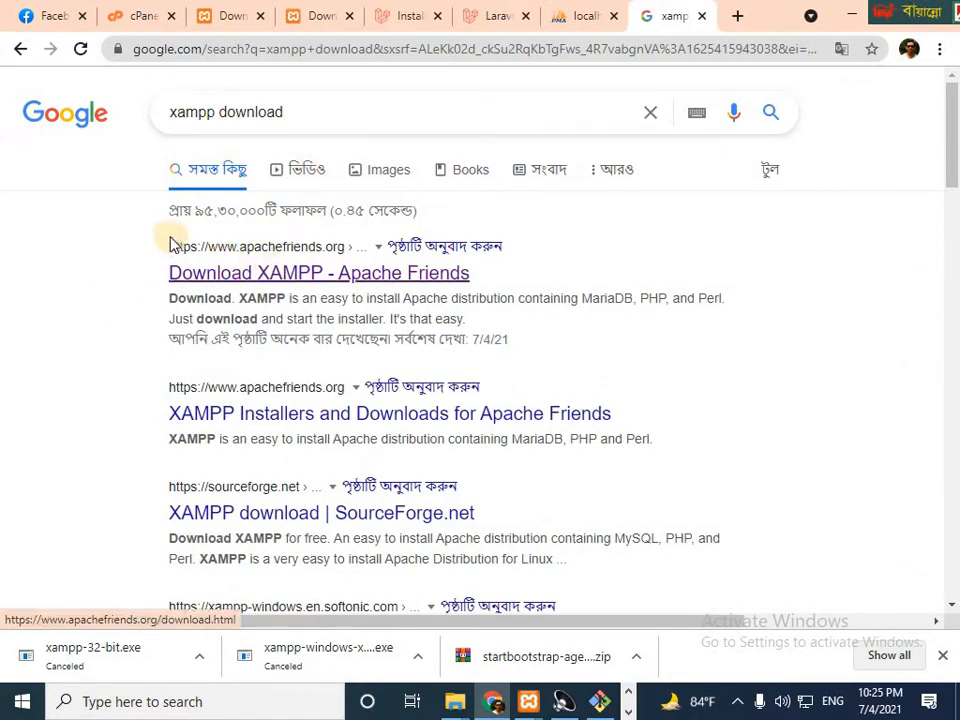
Step: Open the Download XAMPP - Apache Friends result and look over the Windows, Linux and OS X versions offered
left_click(226, 258)
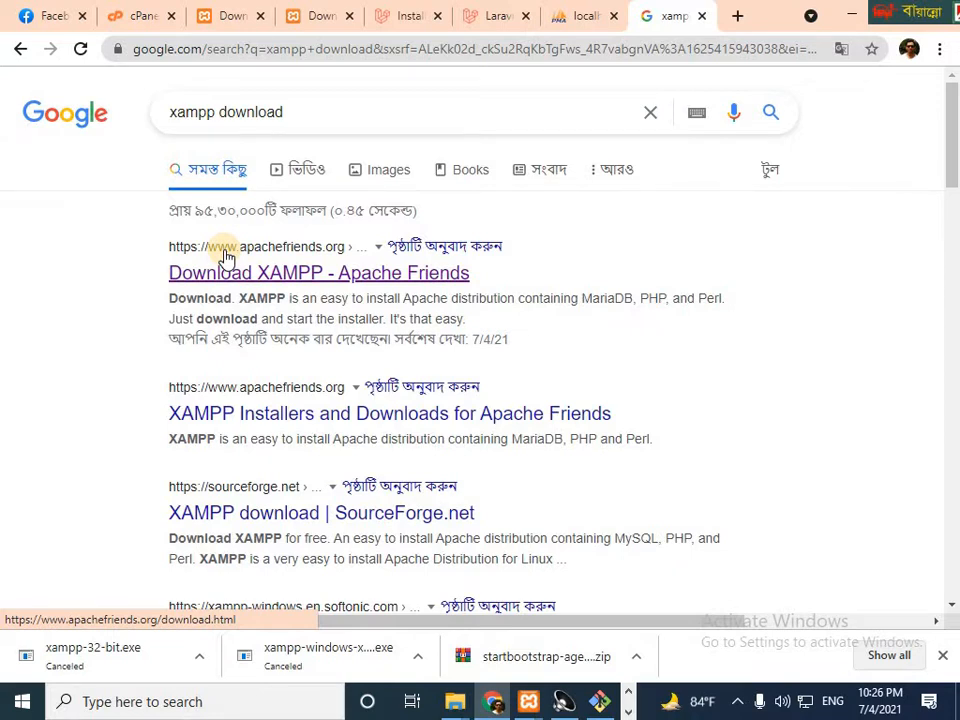
left_click(285, 274)
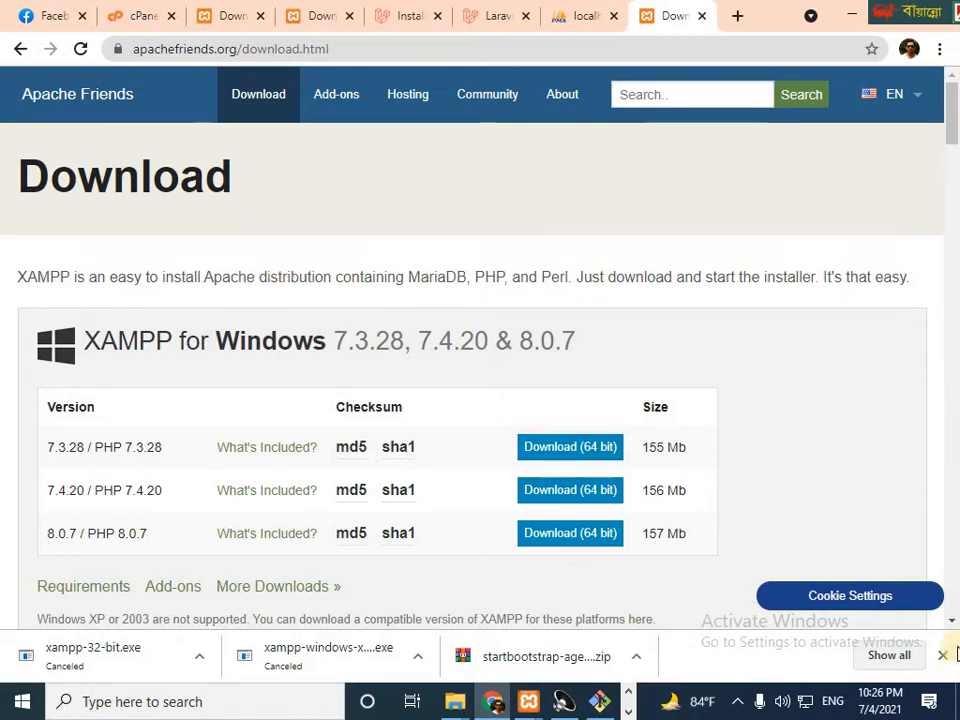
left_click(951, 621)
scroll(951, 627, "down", 5)
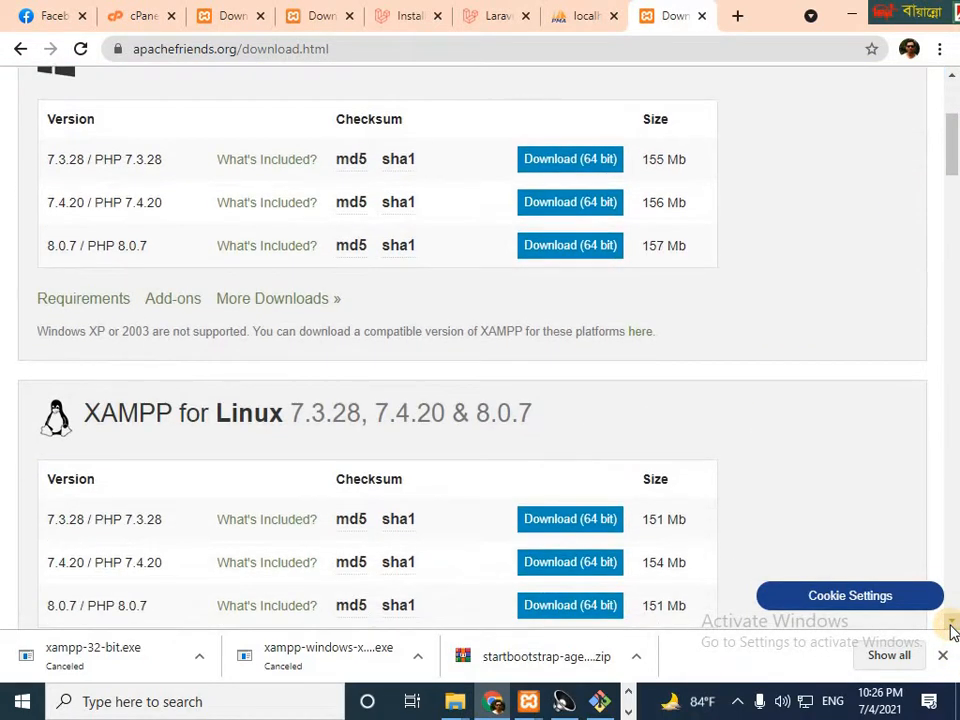
scroll(951, 627, "down", 6)
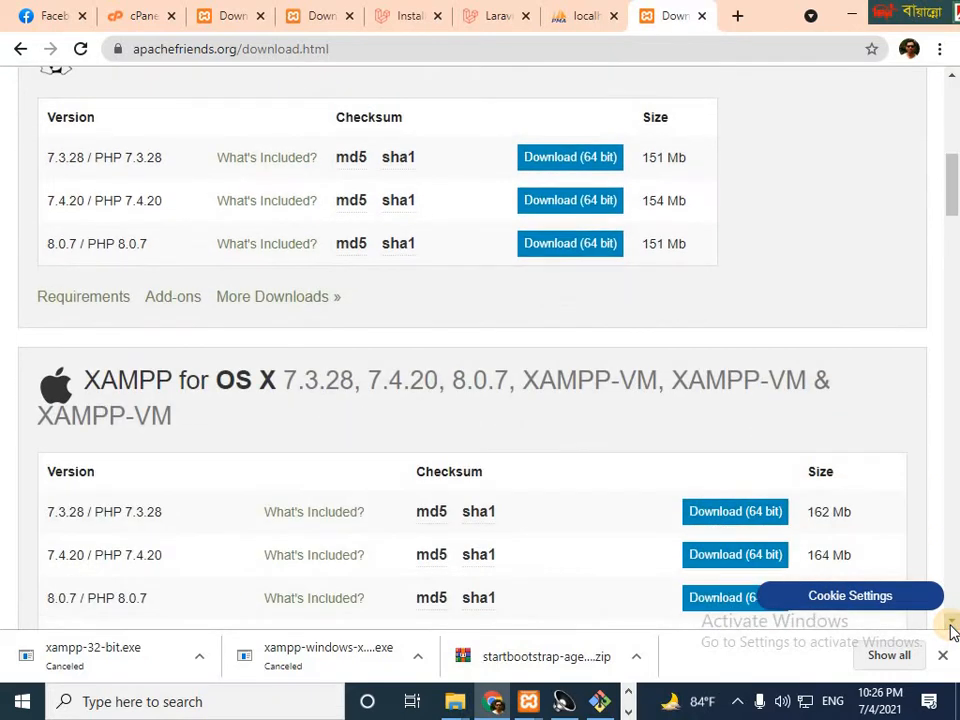
left_click(951, 627)
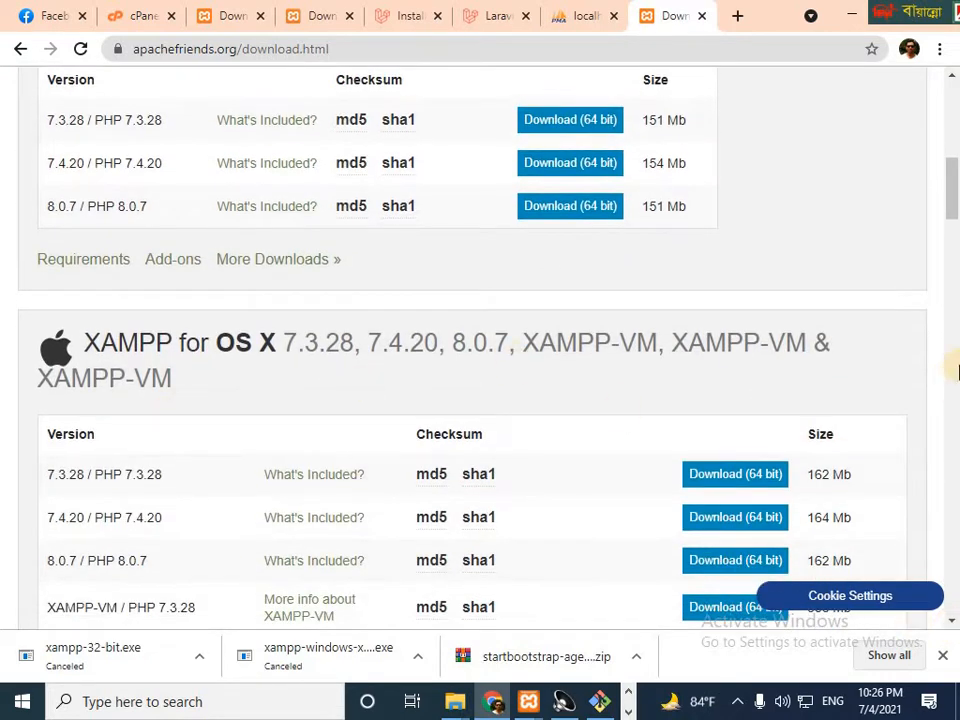
left_click_drag(950, 199, 955, 138)
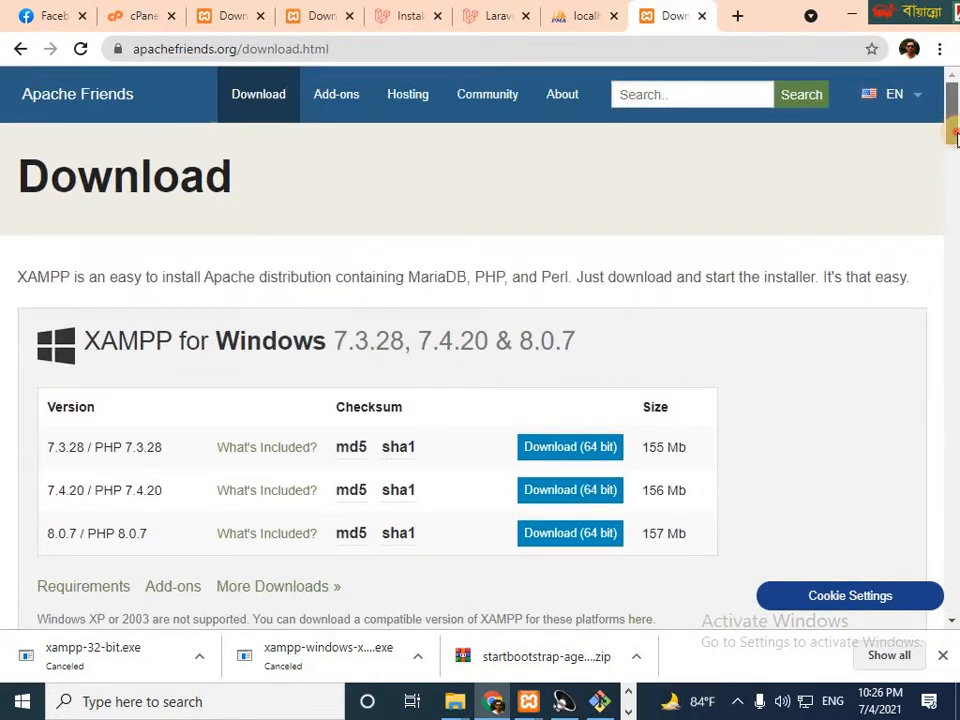
scroll(129, 429, "down", 1)
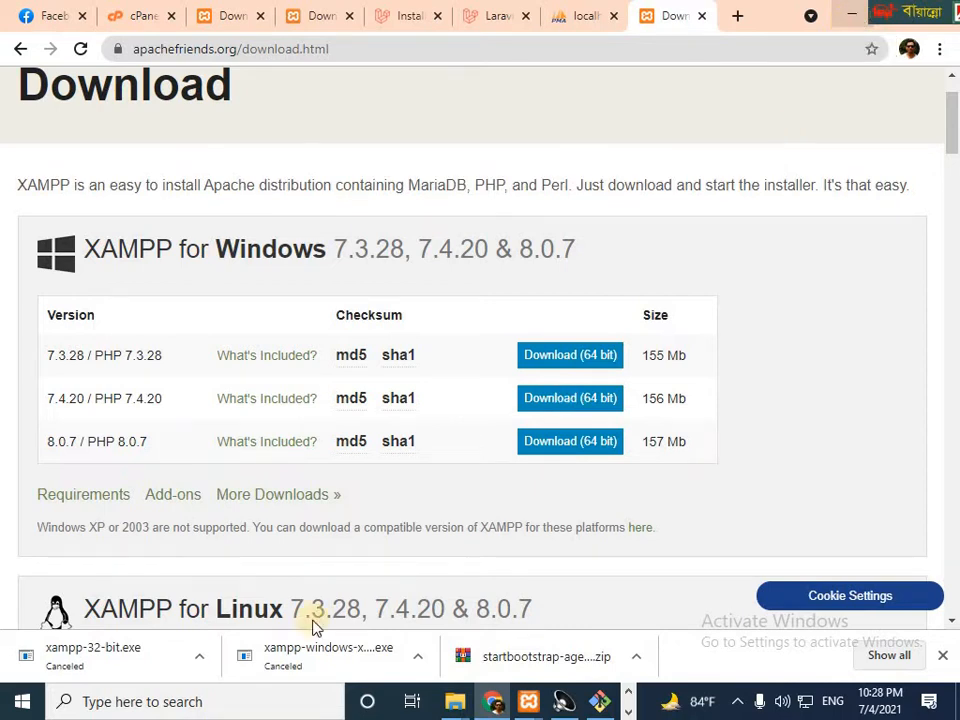
Step: Open the system properties from This PC to check the system type, and return to the XAMPP download page
left_click(100, 704)
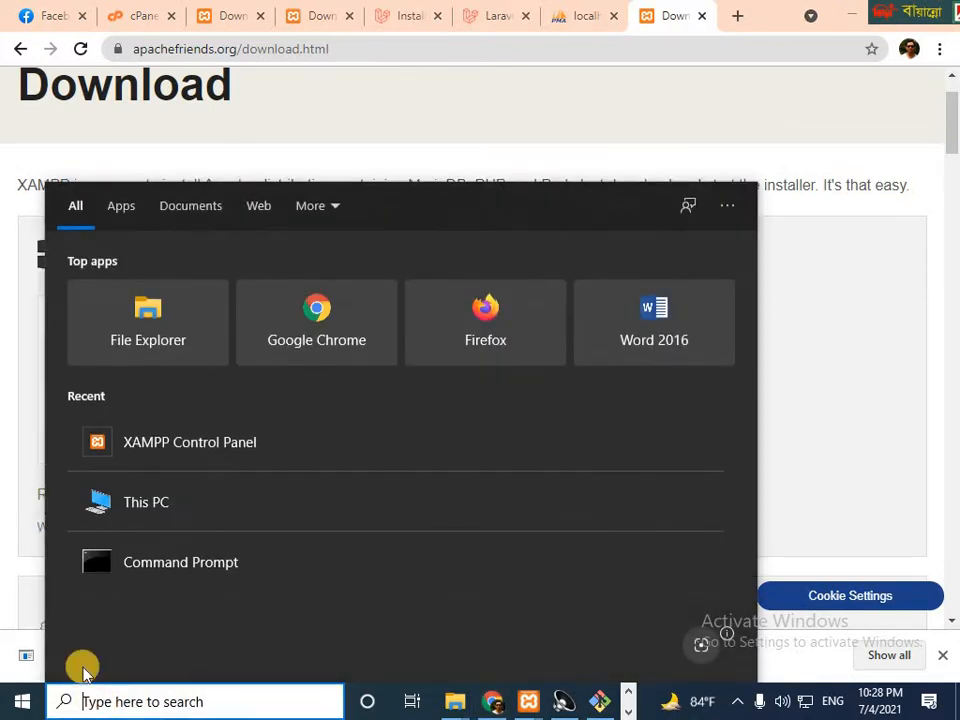
type("th")
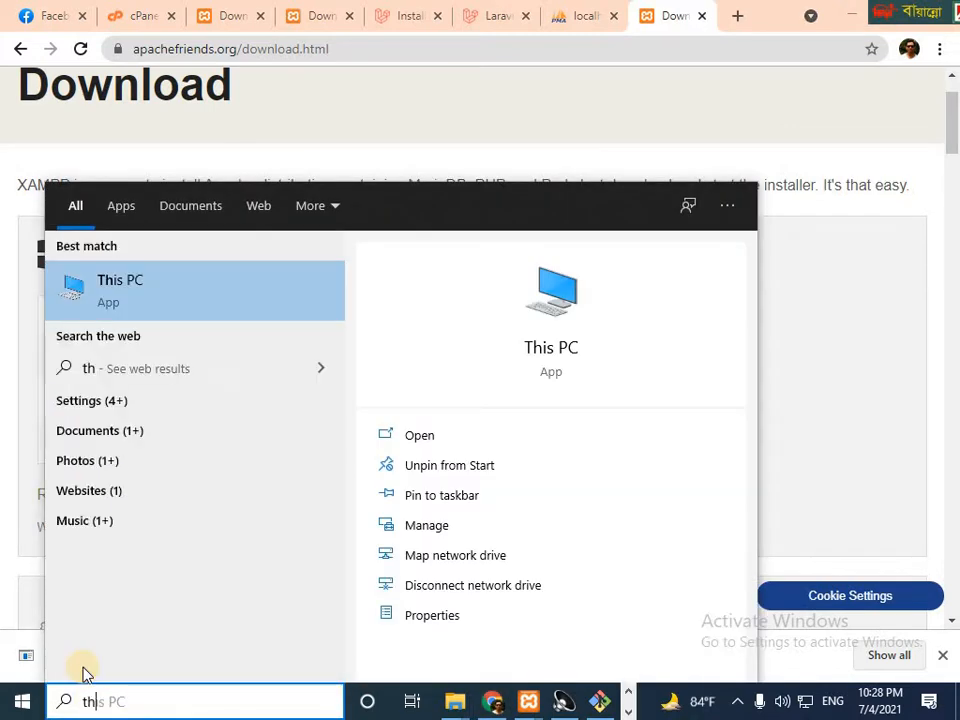
type("is")
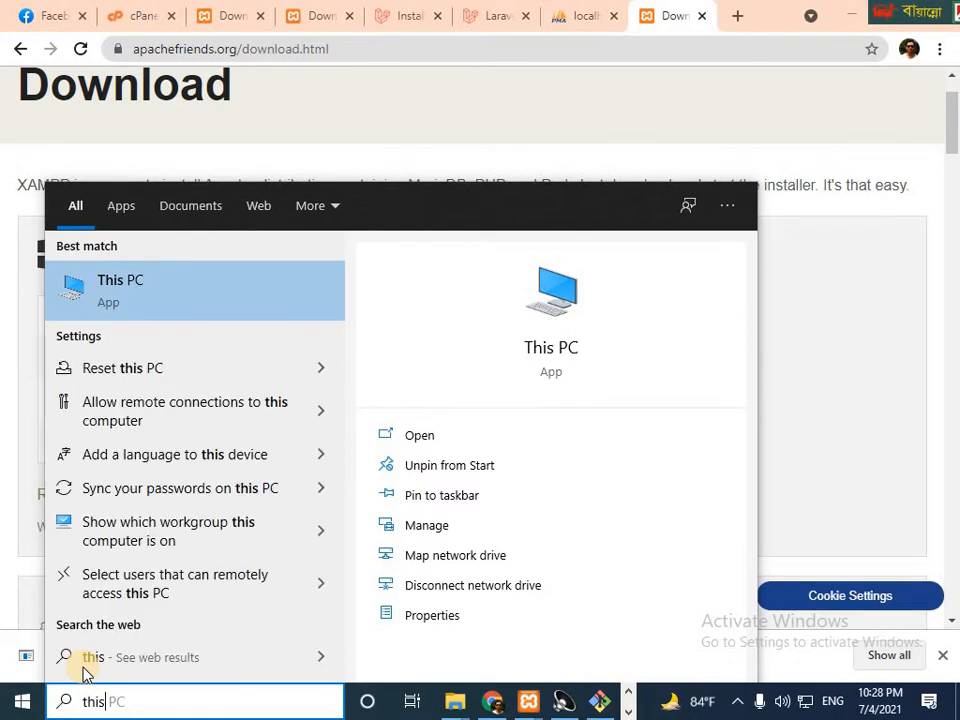
left_click(196, 300)
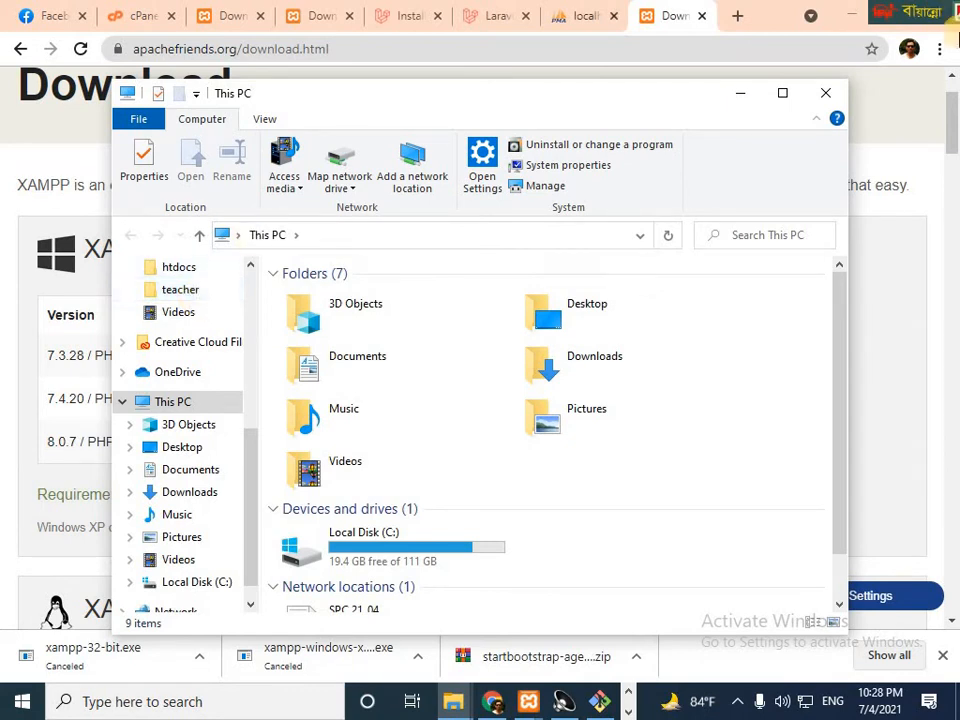
left_click(782, 93)
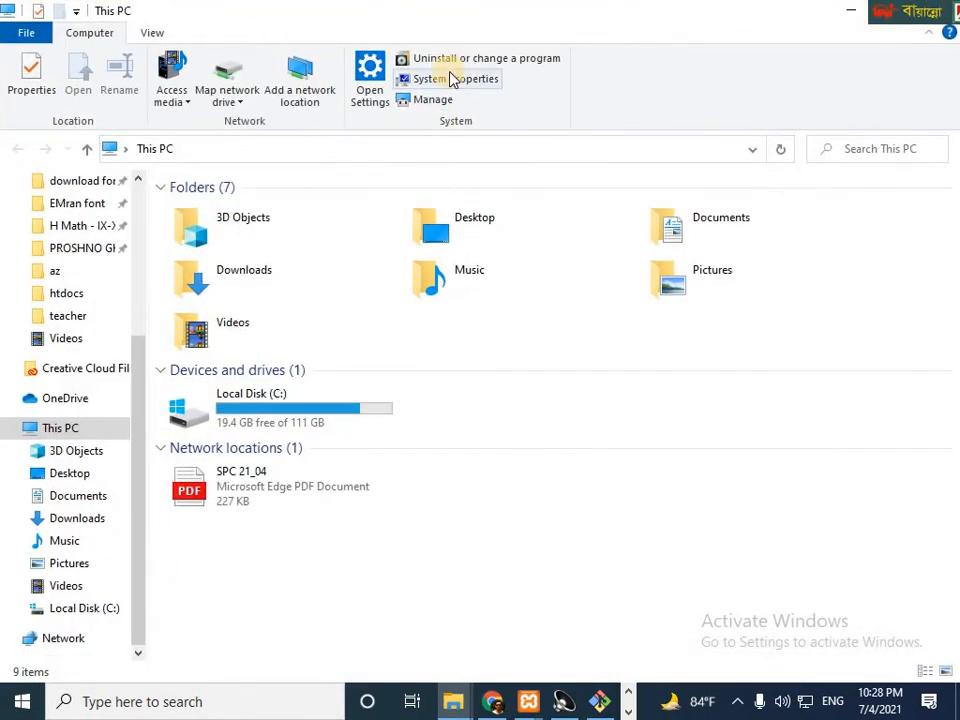
left_click(454, 80)
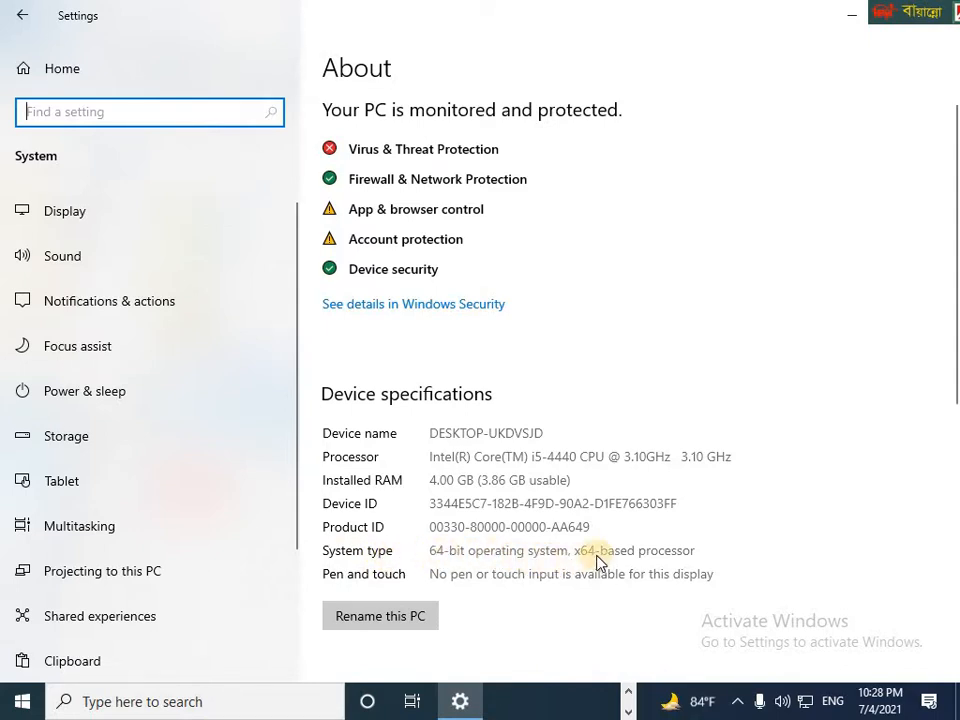
left_click(850, 16)
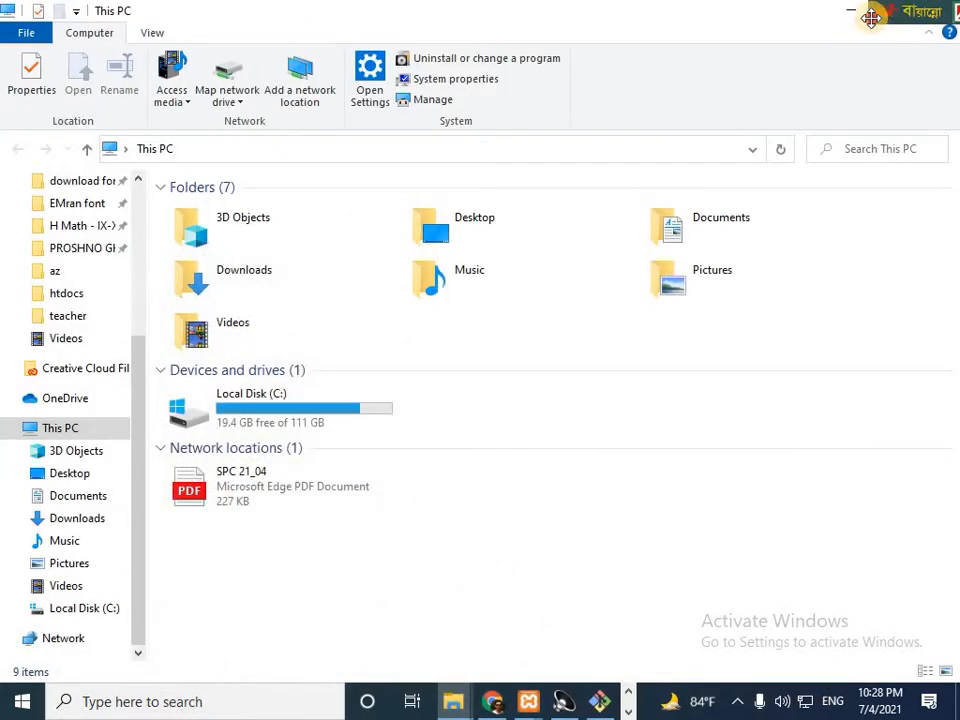
left_click(938, 16)
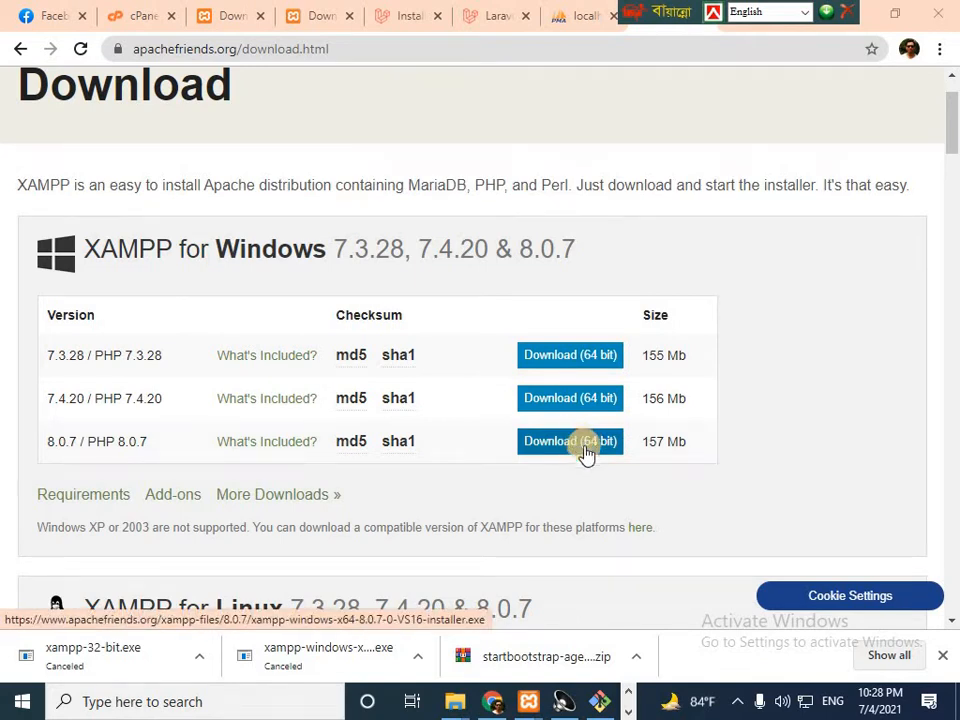
Step: Start downloading the 64-bit XAMPP for Windows 8.0.7 / PHP 8.0.7 installer and move the floating language bar aside
left_click(604, 446)
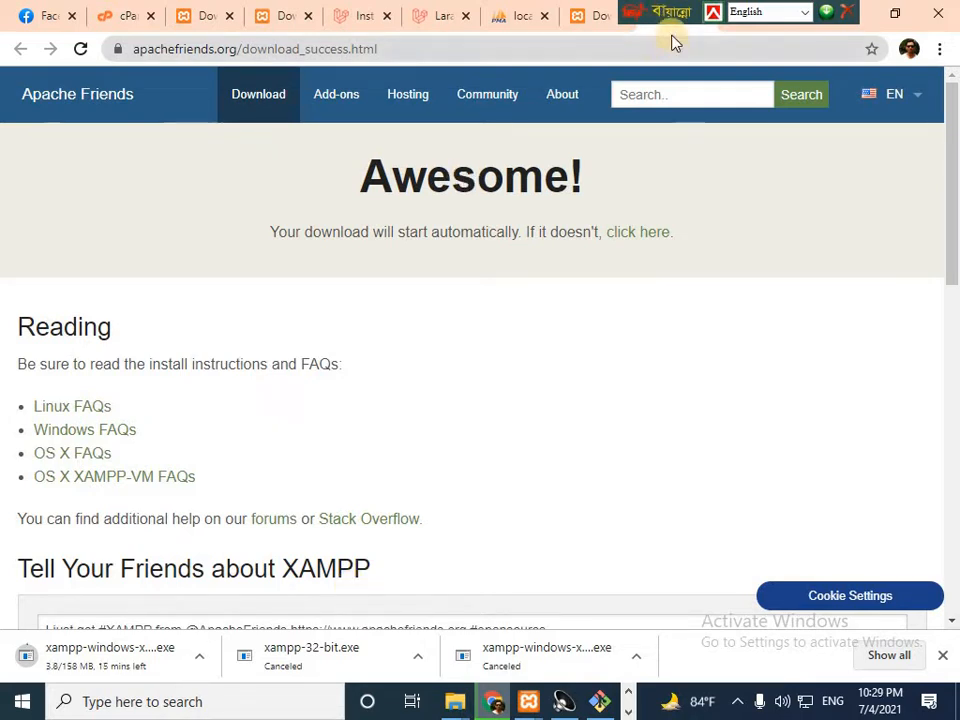
left_click_drag(657, 12, 364, 24)
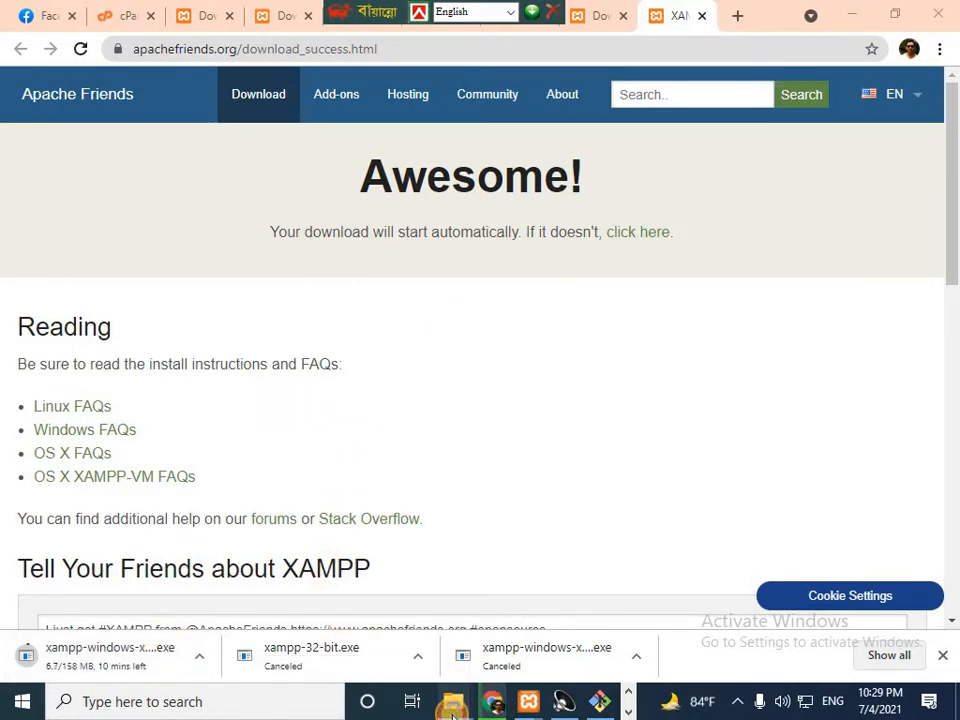
Step: Switch to the Downloads folder in File Explorer, run the xampp-windows-x64-7.2.34-2-VC15 installer and acknowledge the User Account Control warning
mouse_move(452, 705)
left_click(565, 535)
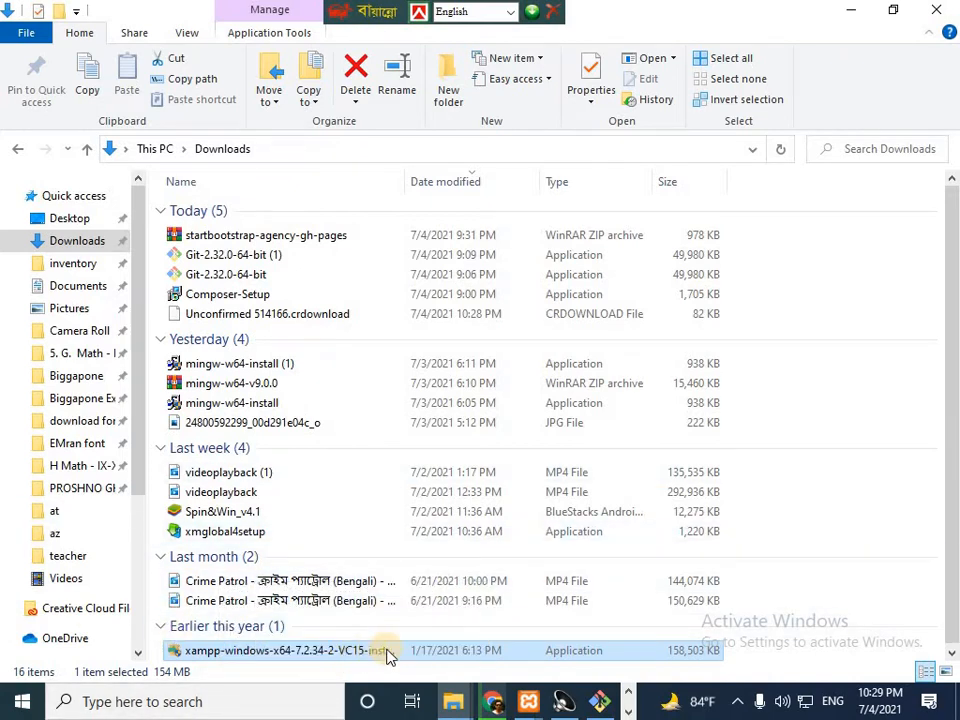
double_click(350, 651)
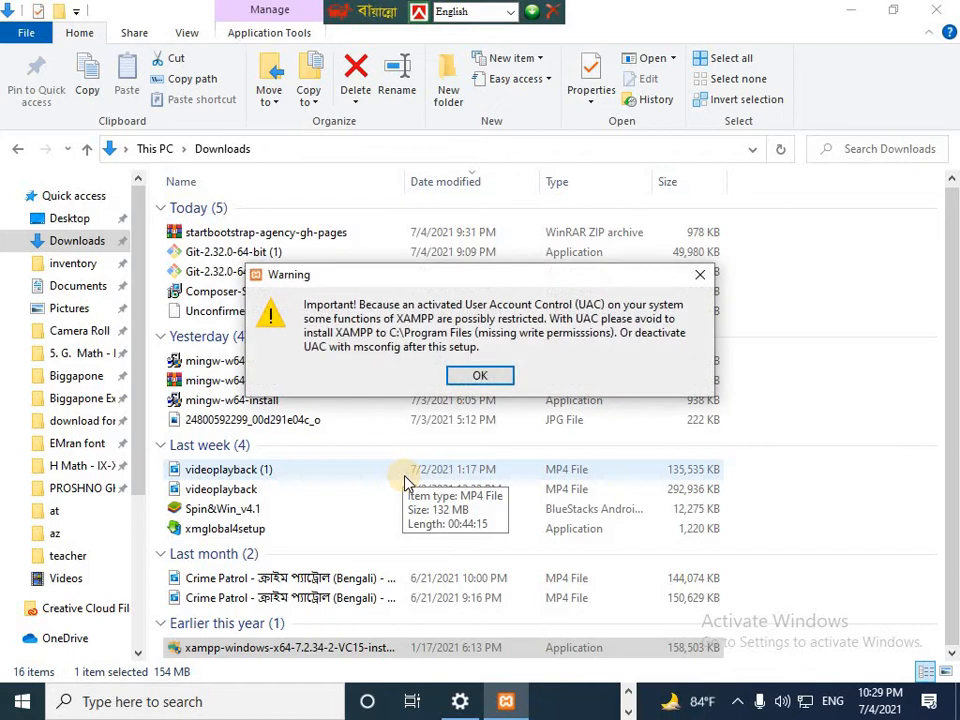
left_click(495, 376)
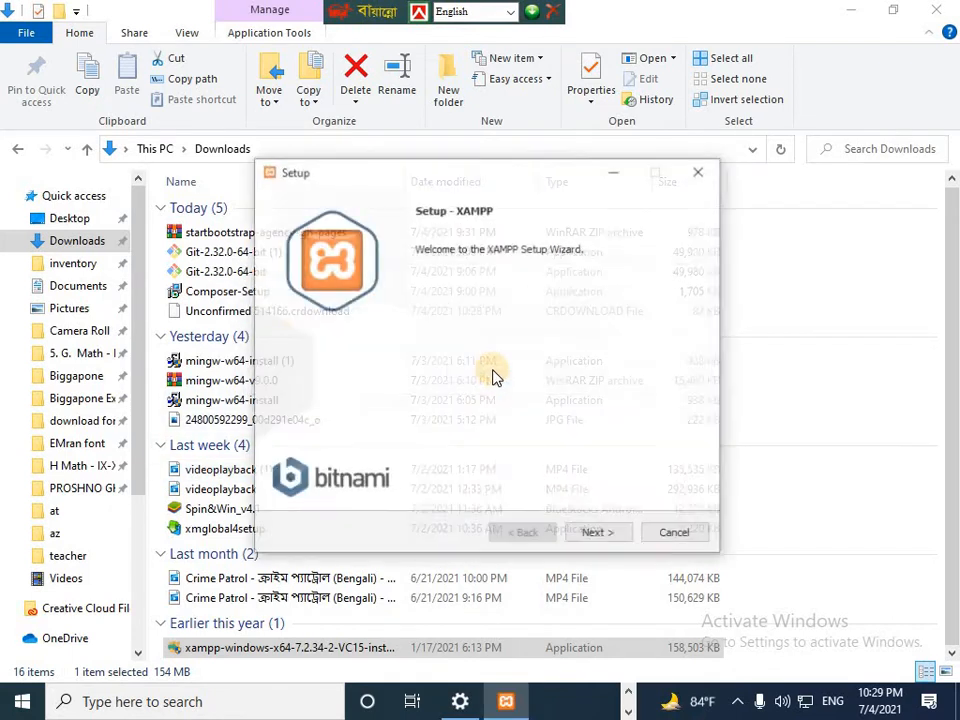
Step: Proceed through the XAMPP setup with all components selected and keep C:\xampp as the installation folder
left_click(617, 538)
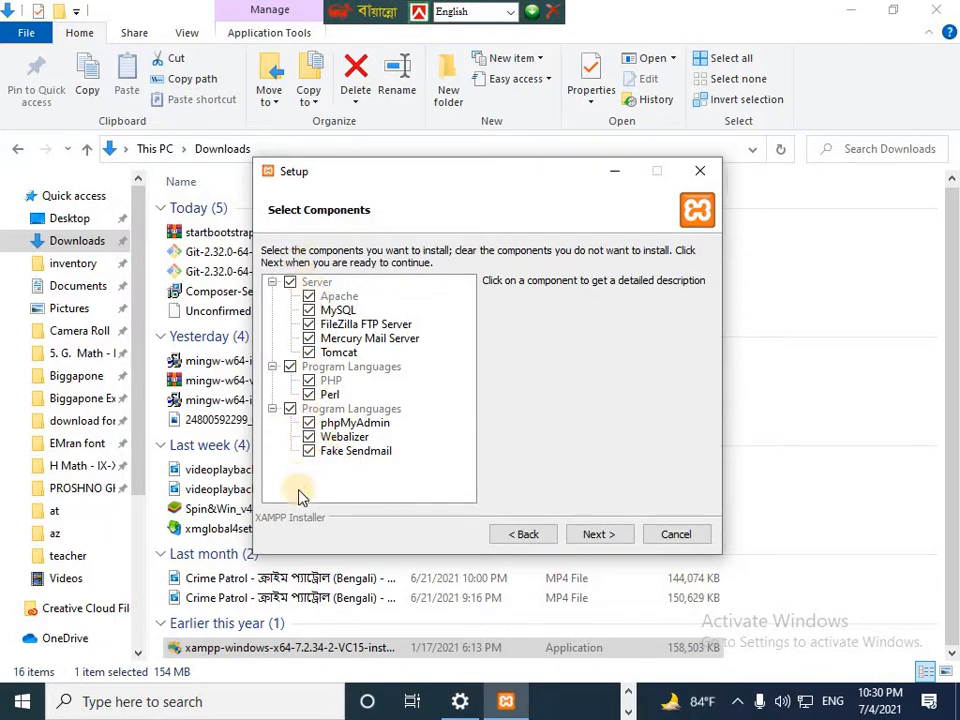
left_click(600, 536)
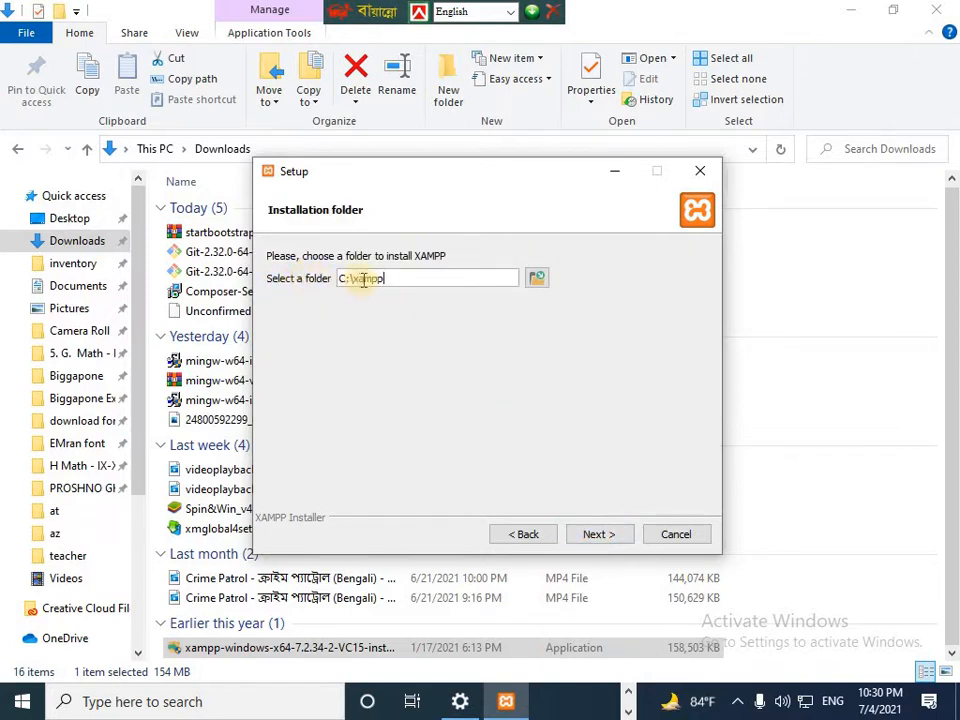
left_click_drag(385, 279, 353, 279)
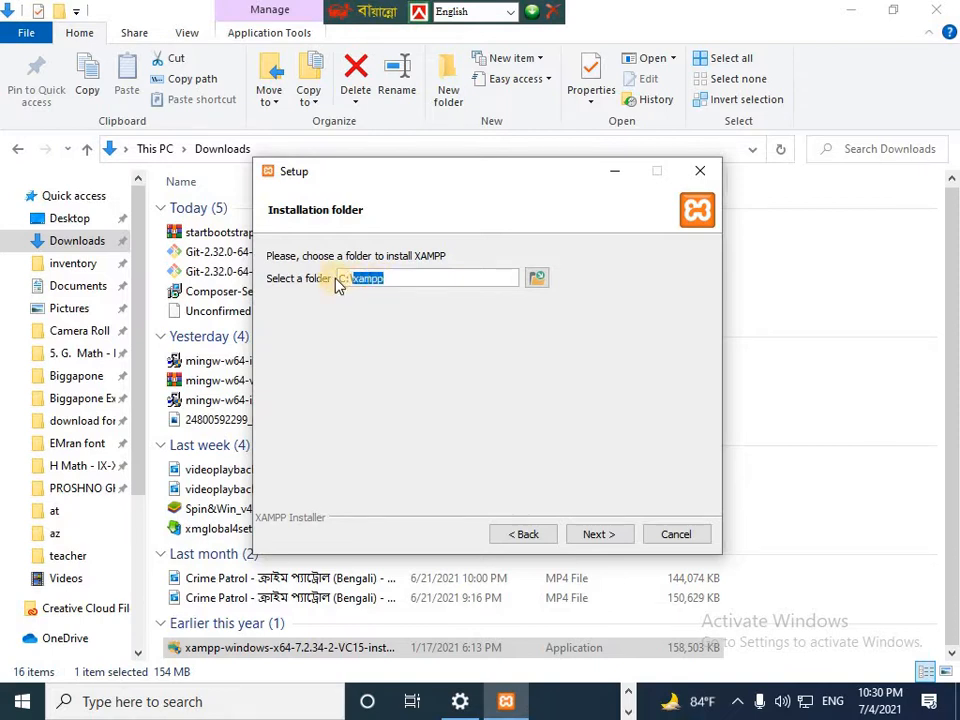
left_click(388, 279)
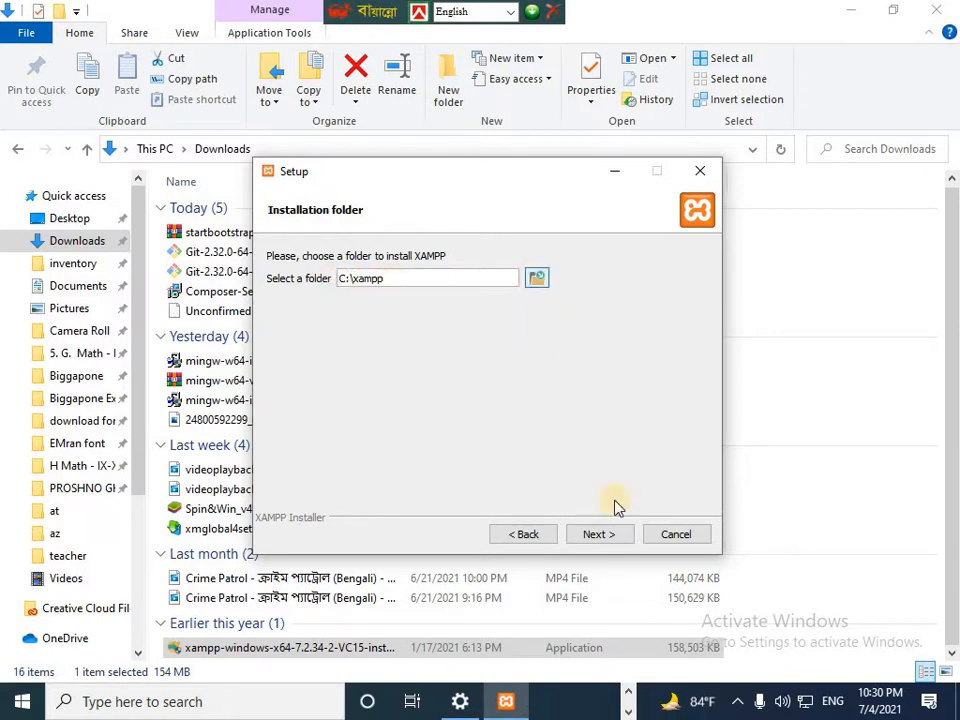
Step: Try to continue the XAMPP setup with C:\xampp as the installation folder, dismiss the warning and abort the installation
left_click(597, 537)
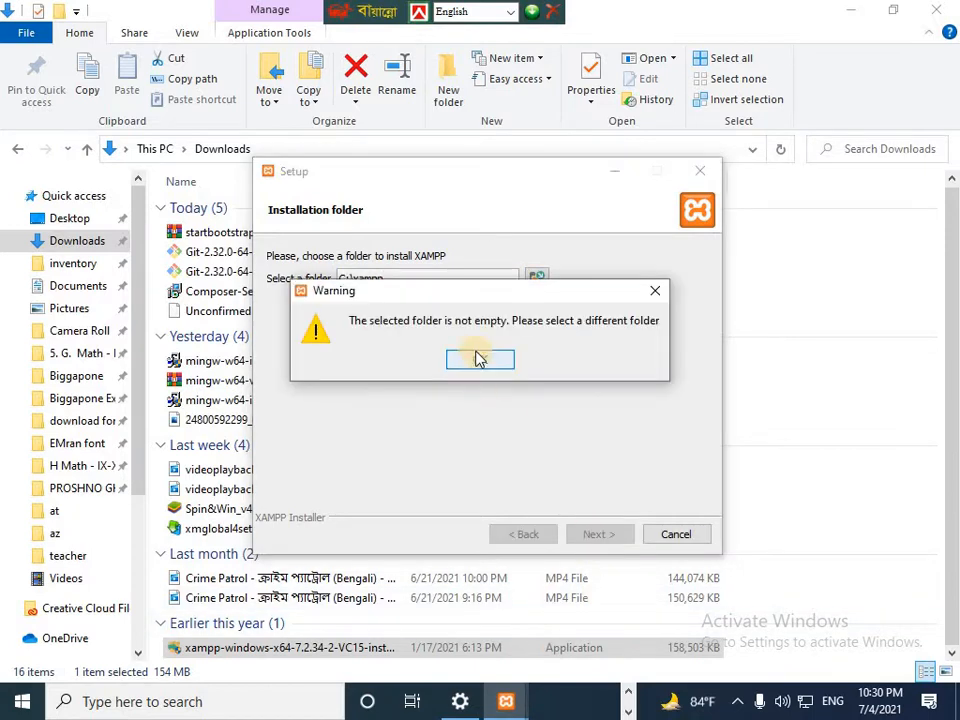
left_click_drag(418, 297, 464, 282)
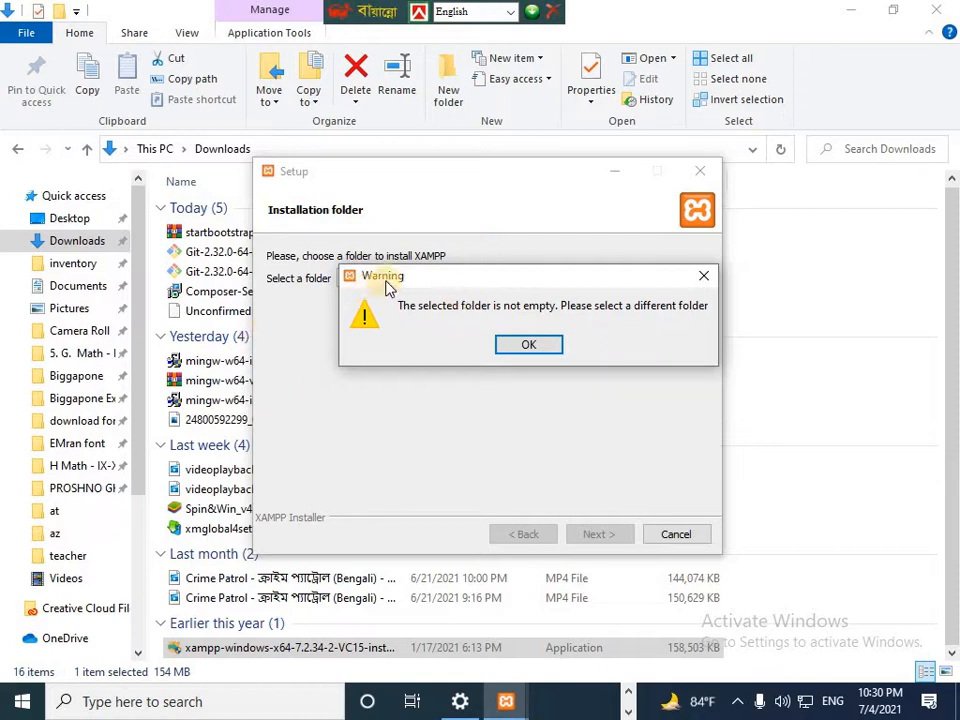
left_click_drag(386, 280, 296, 385)
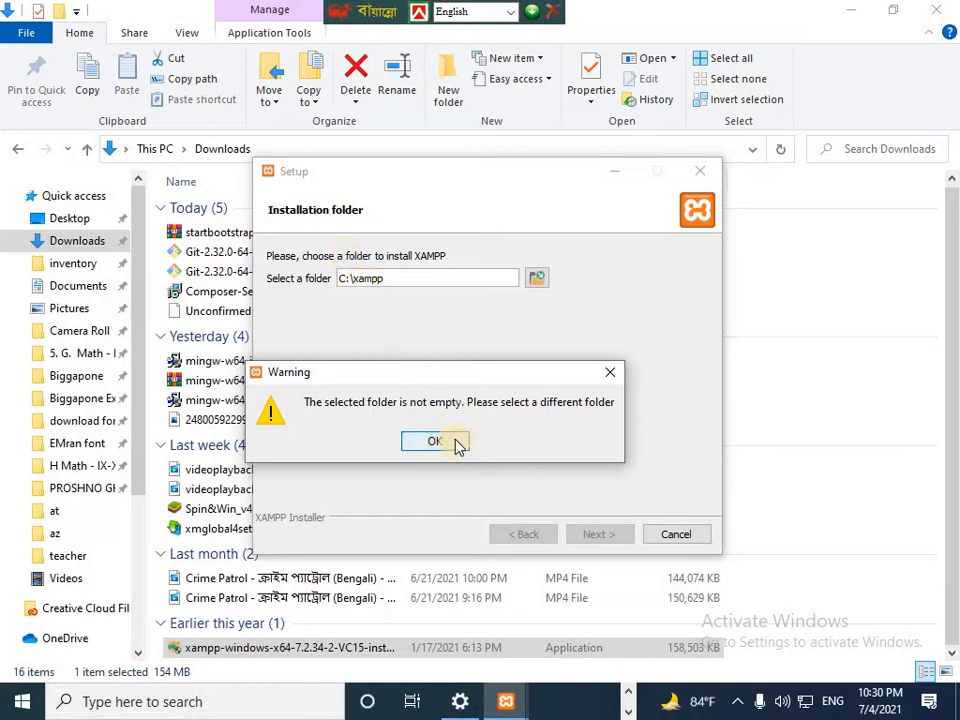
left_click(435, 441)
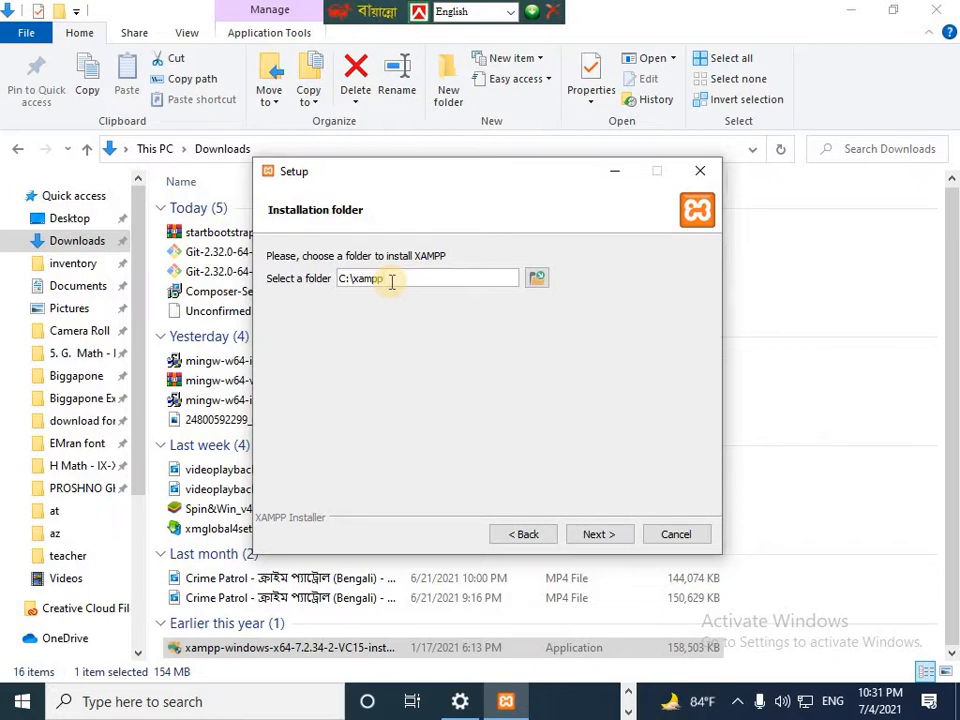
left_click(703, 173)
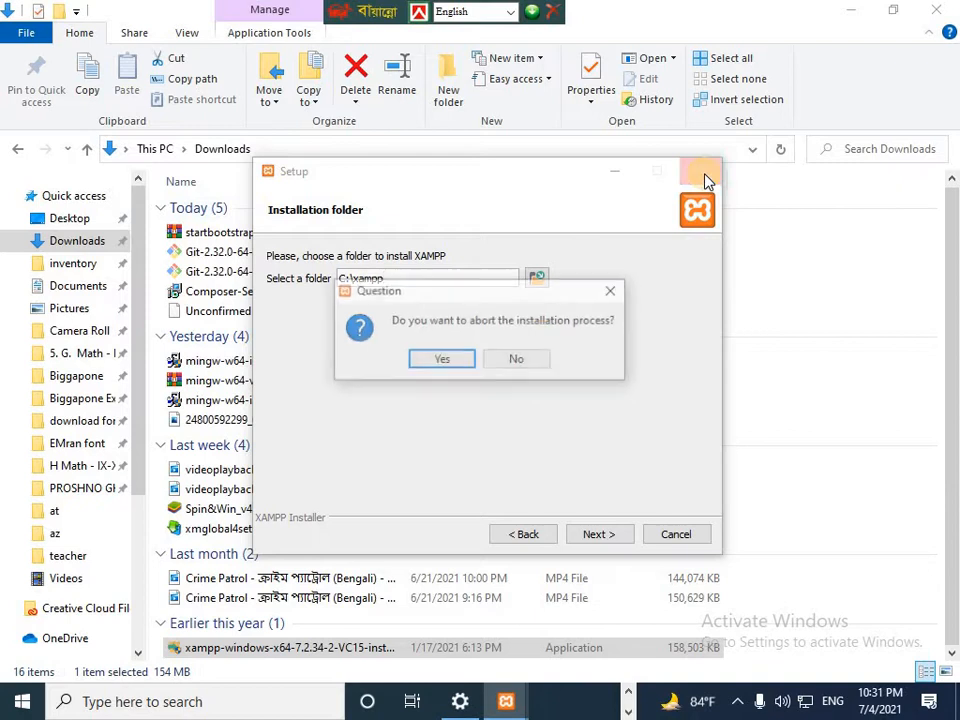
left_click(440, 370)
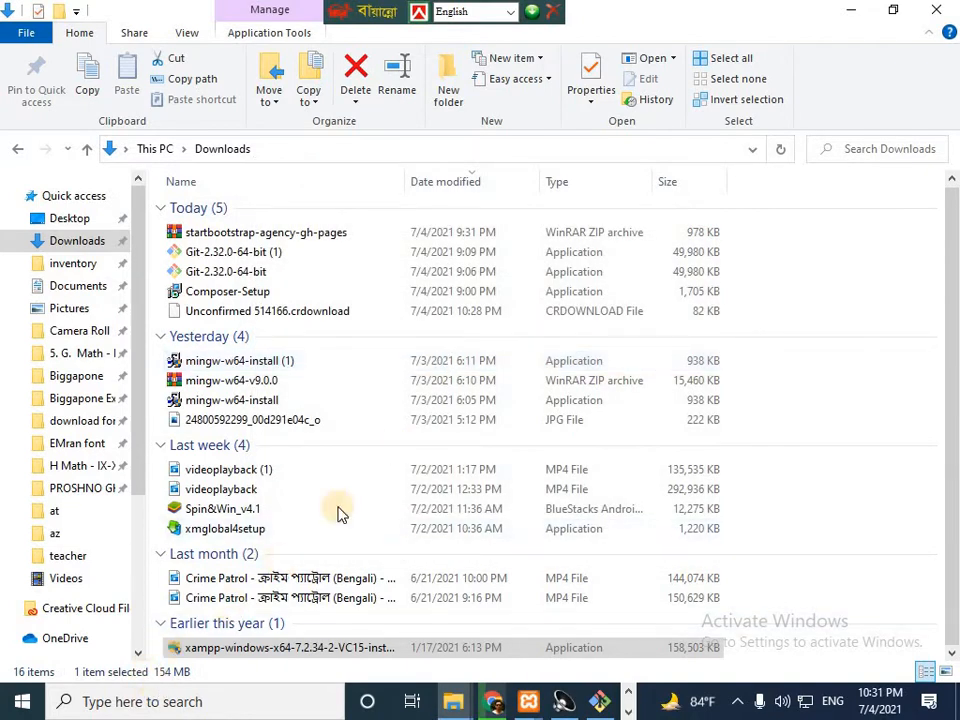
Step: Search Windows for "xampp contr" and open the XAMPP Control Panel
left_click(128, 702)
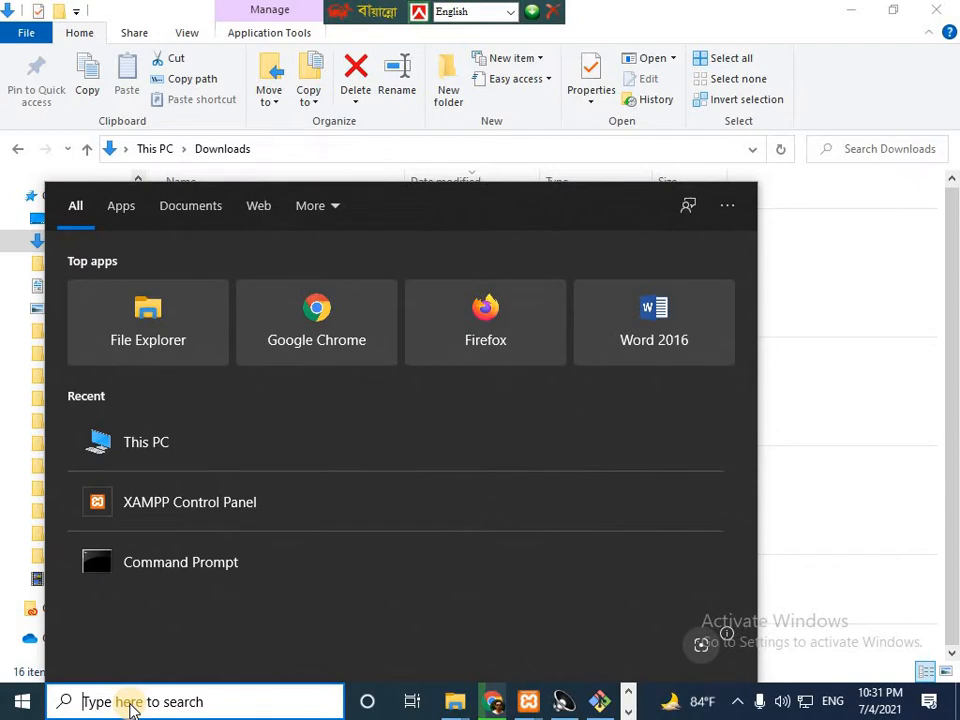
type("xampp")
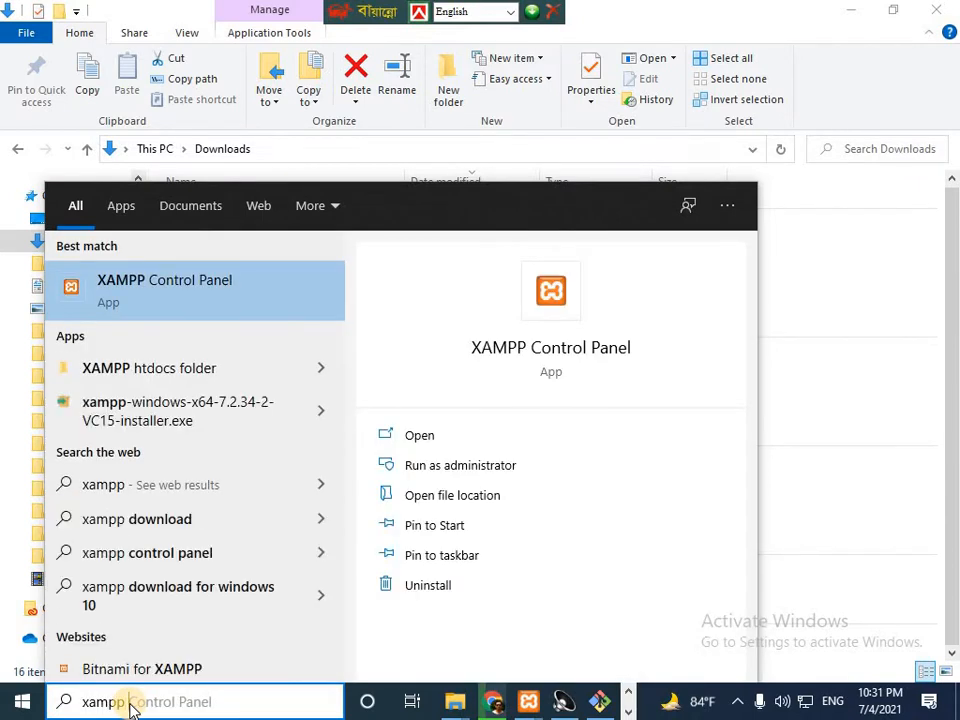
type(" cont")
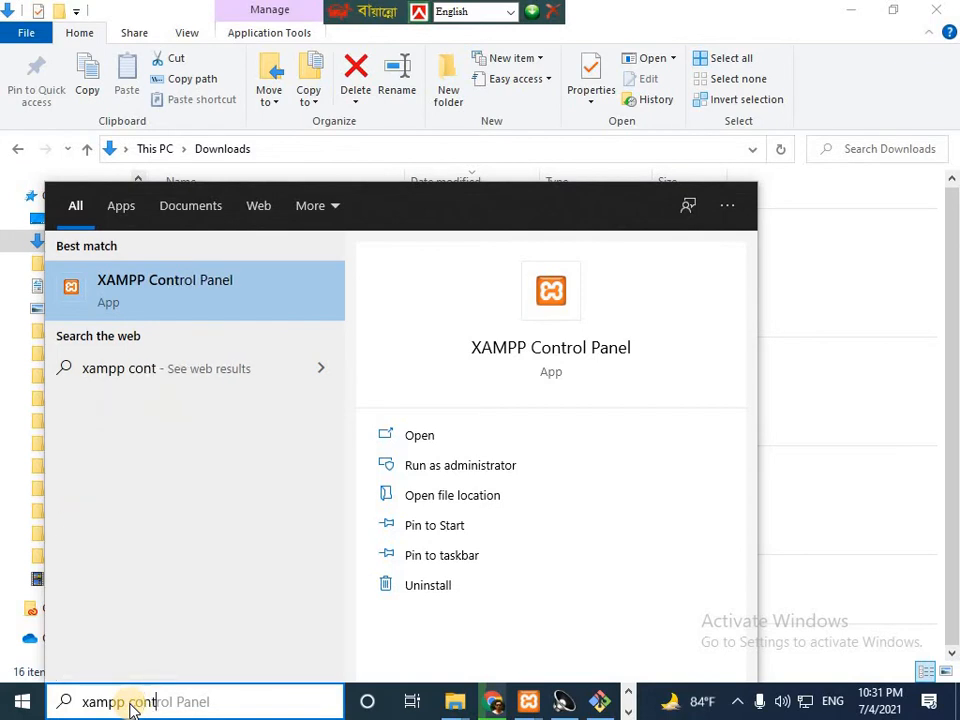
type("r")
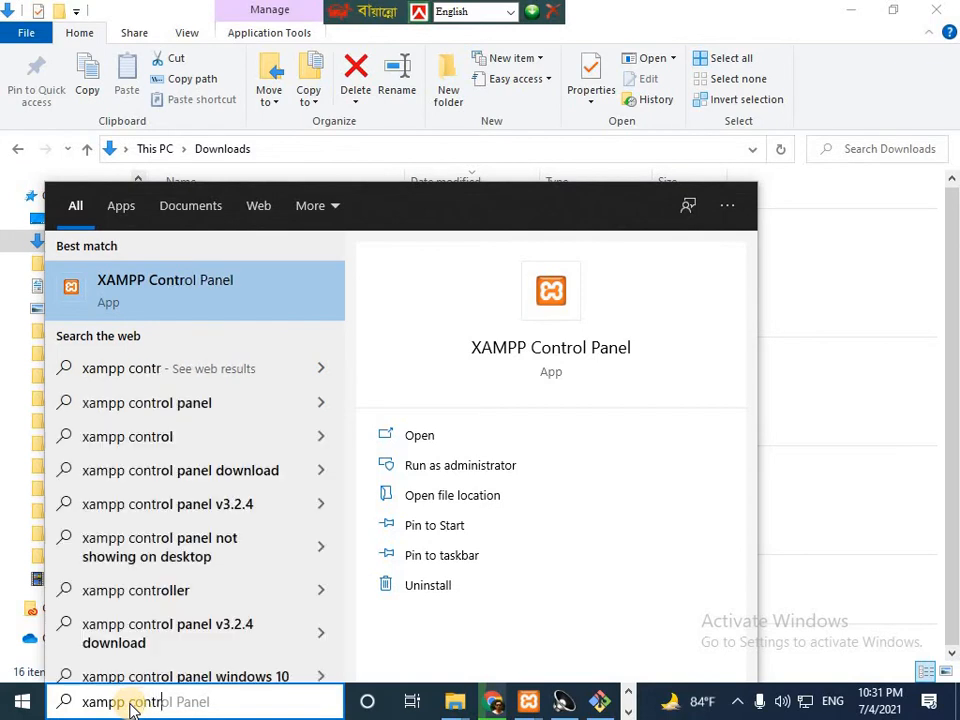
left_click(168, 293)
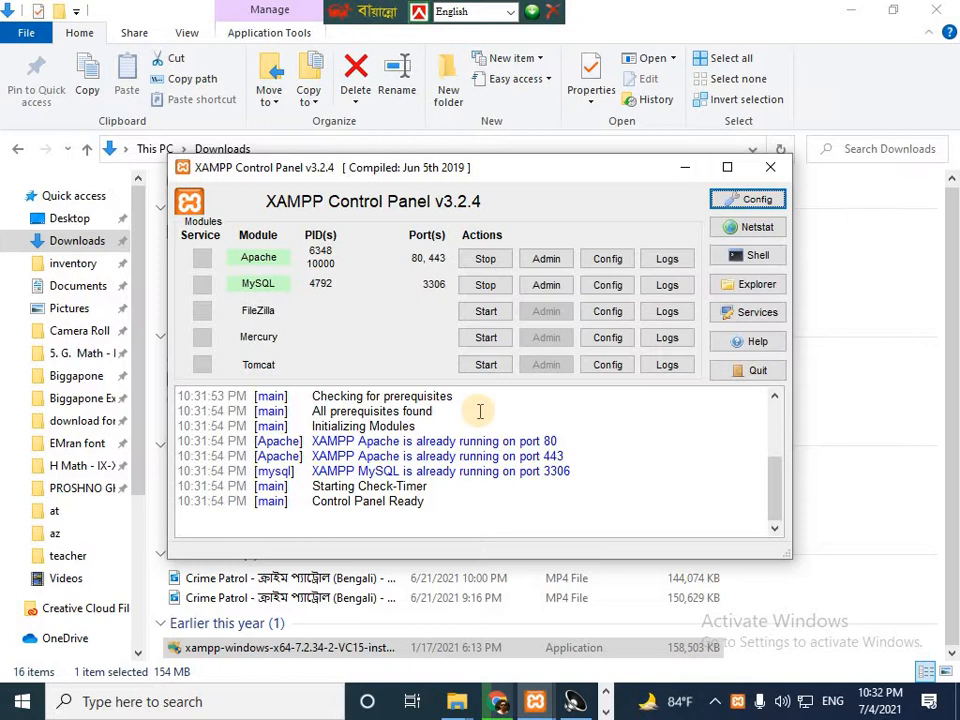
Step: Stop the running Apache and MySQL modules, start both again and minimize the XAMPP Control Panel
left_click(484, 260)
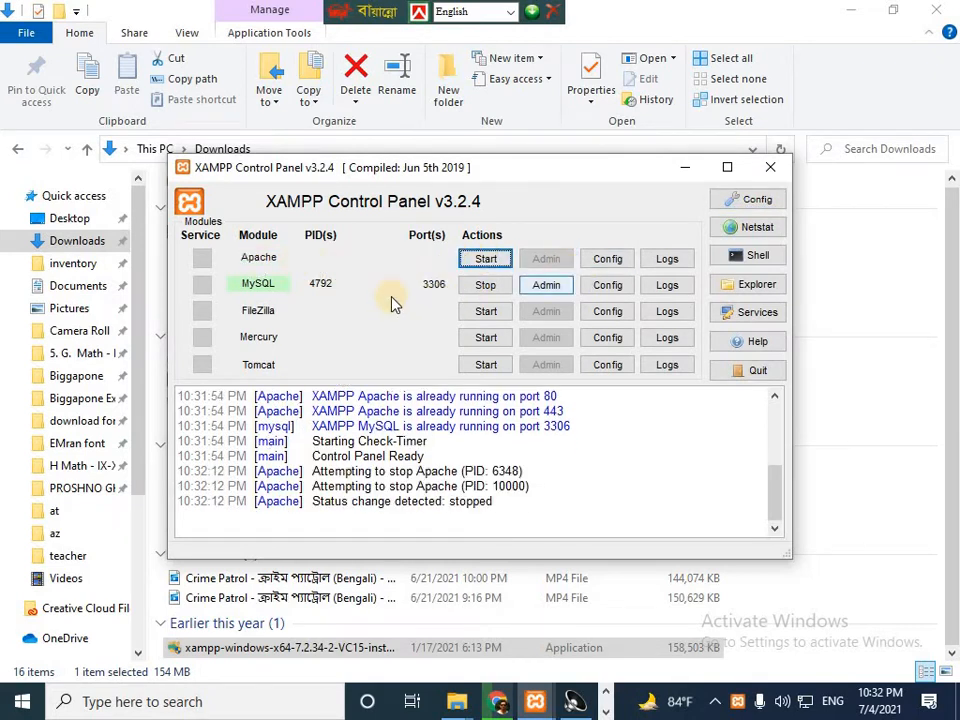
left_click(487, 286)
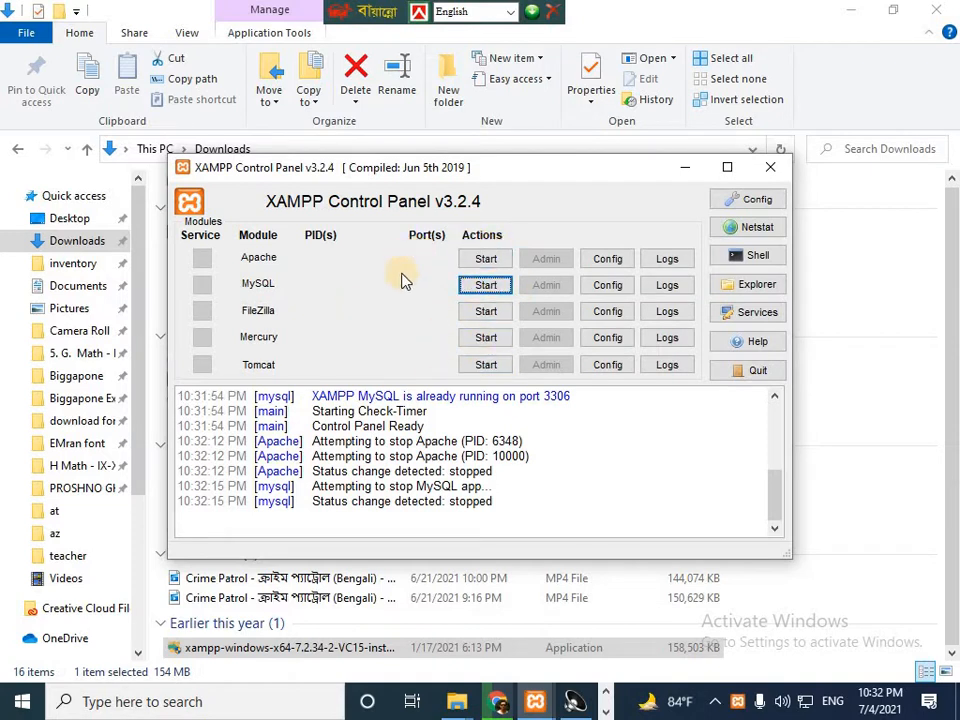
left_click_drag(266, 173, 256, 147)
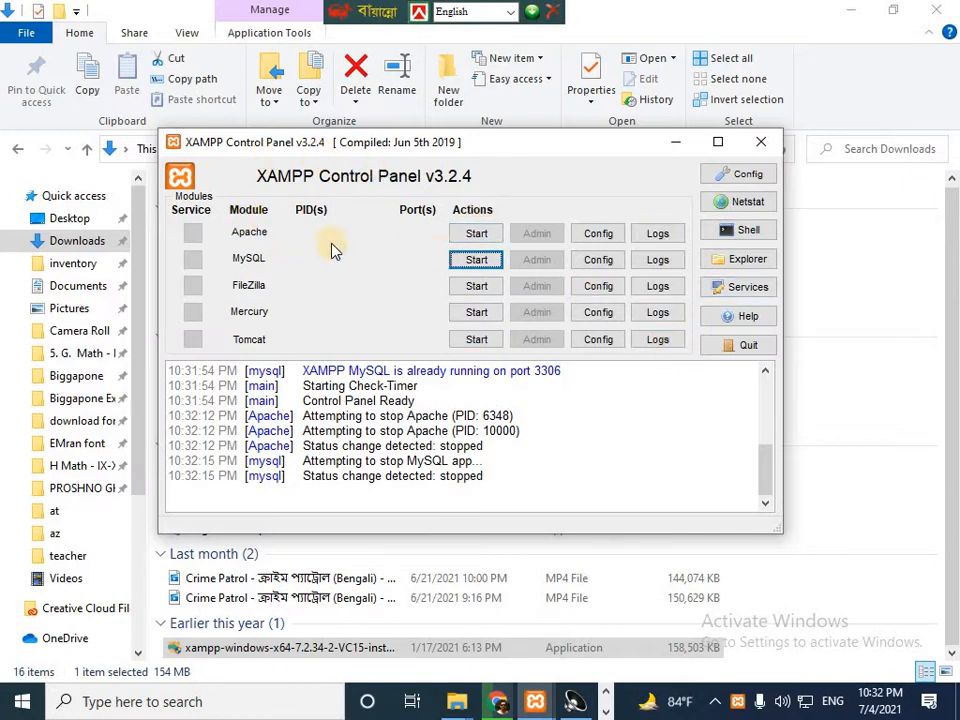
left_click(478, 235)
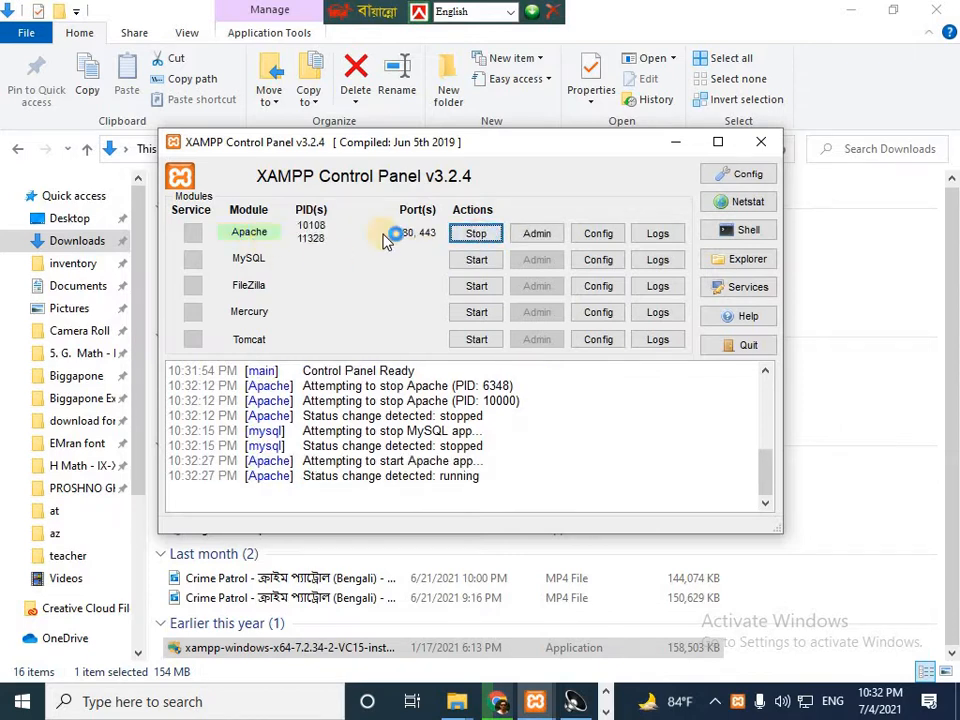
left_click(480, 260)
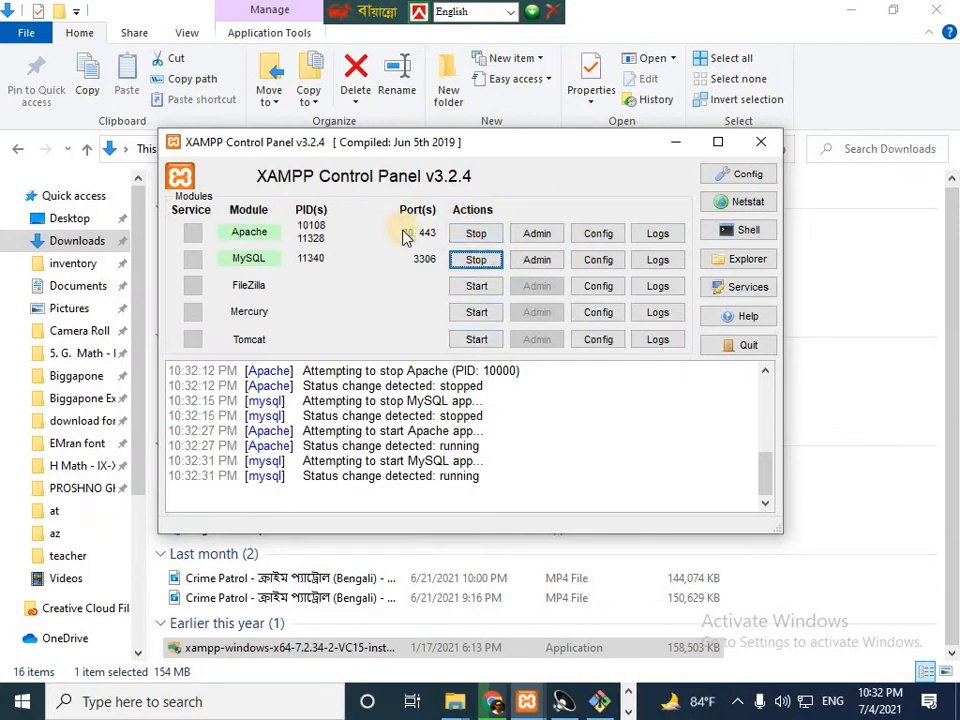
left_click(677, 144)
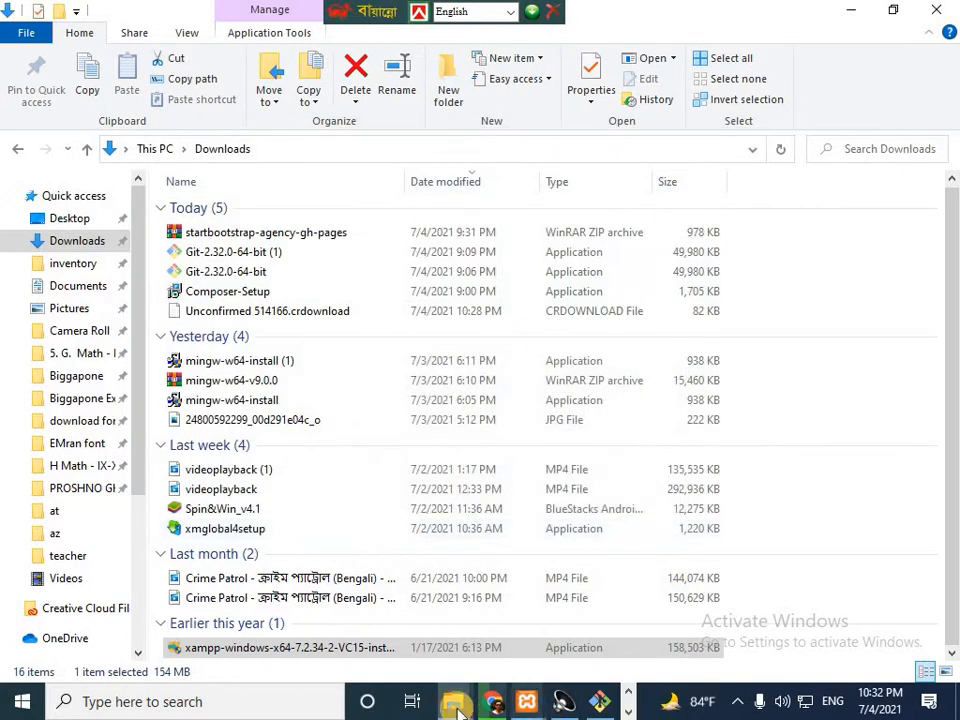
Step: Switch to Chrome, open a new tab, cancel the running XAMPP installer download and minimize the open windows
left_click(490, 701)
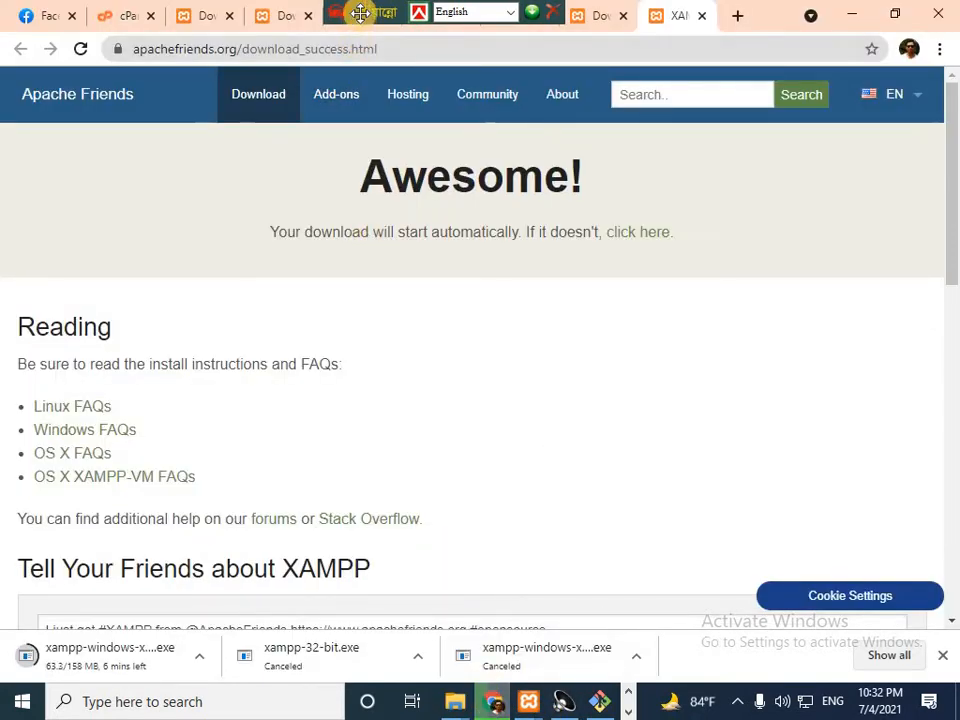
left_click(737, 16)
left_click(183, 51)
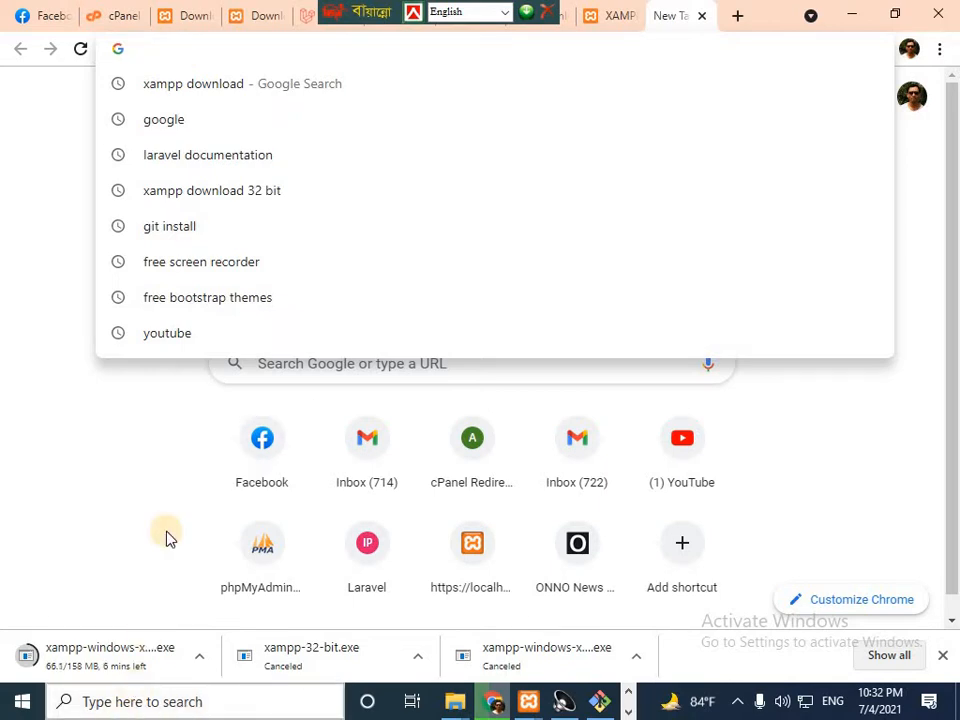
left_click(199, 655)
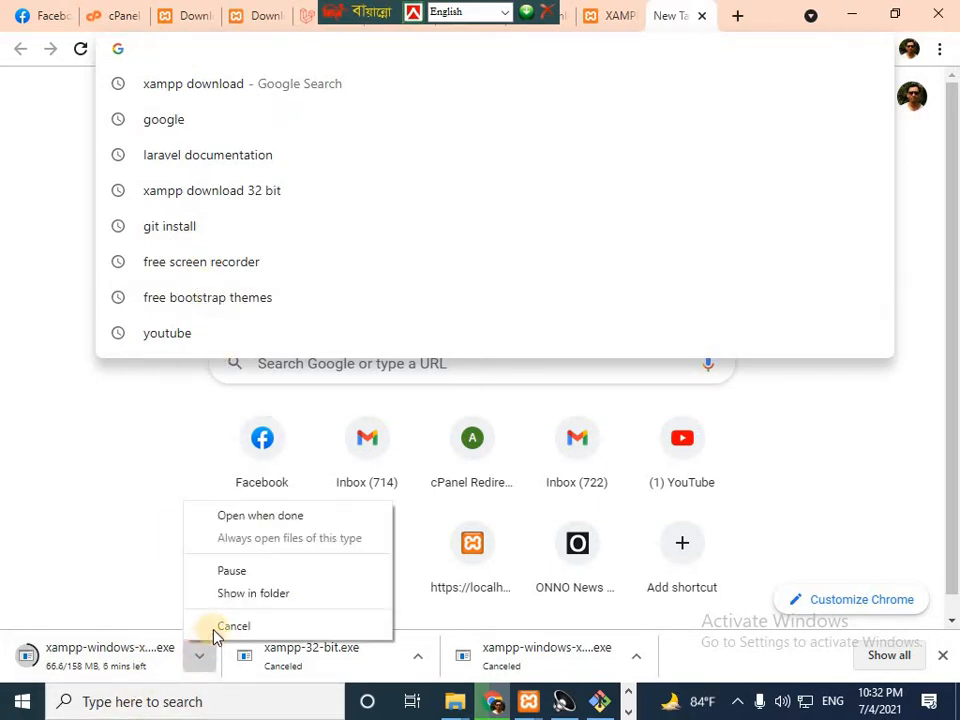
left_click(214, 626)
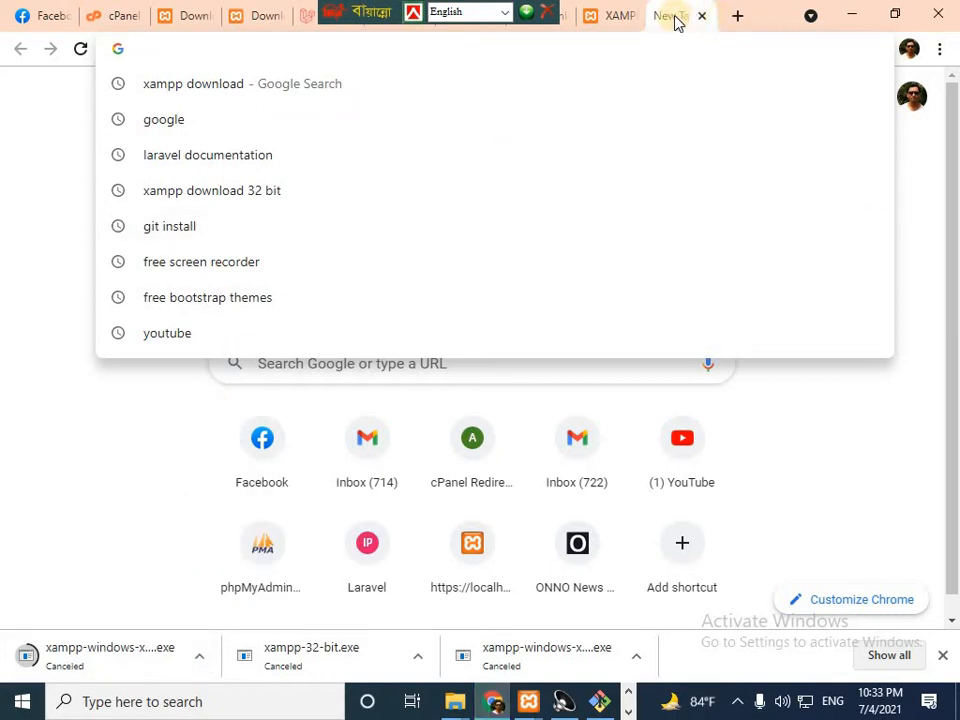
left_click(853, 14)
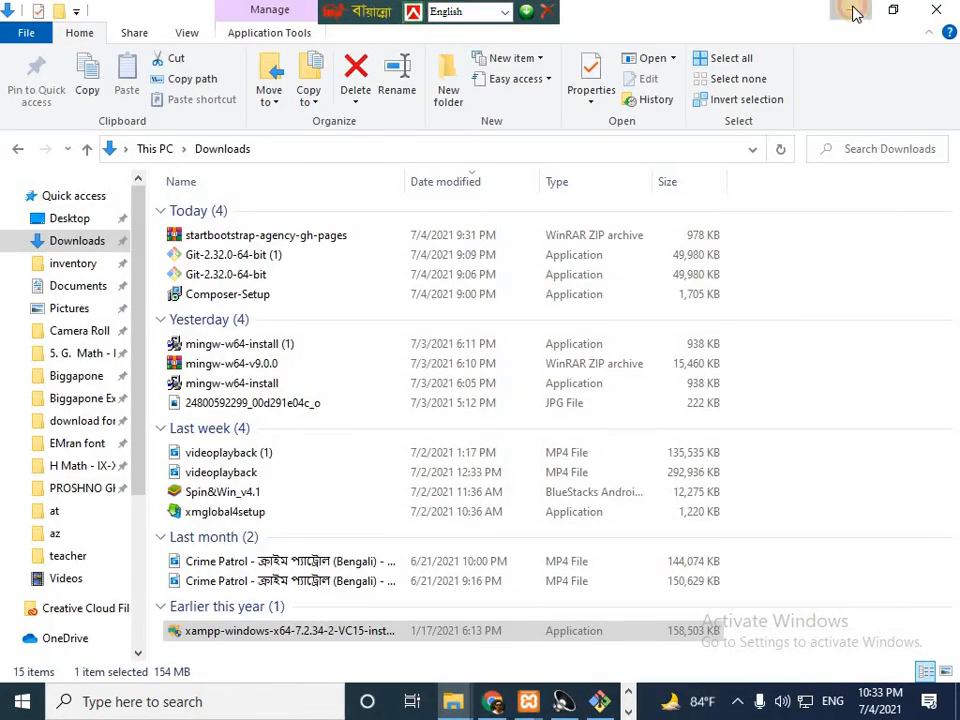
left_click(853, 12)
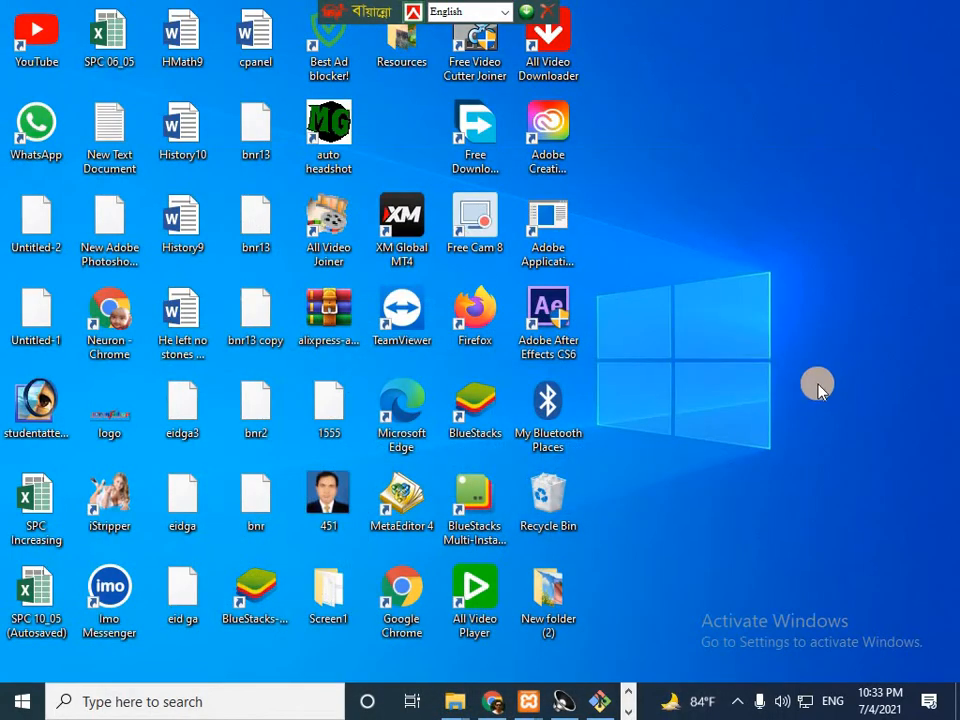
Step: Return to Chrome and enter localhost/ as the address in the new tab without loading it
left_click(492, 701)
left_click(209, 58)
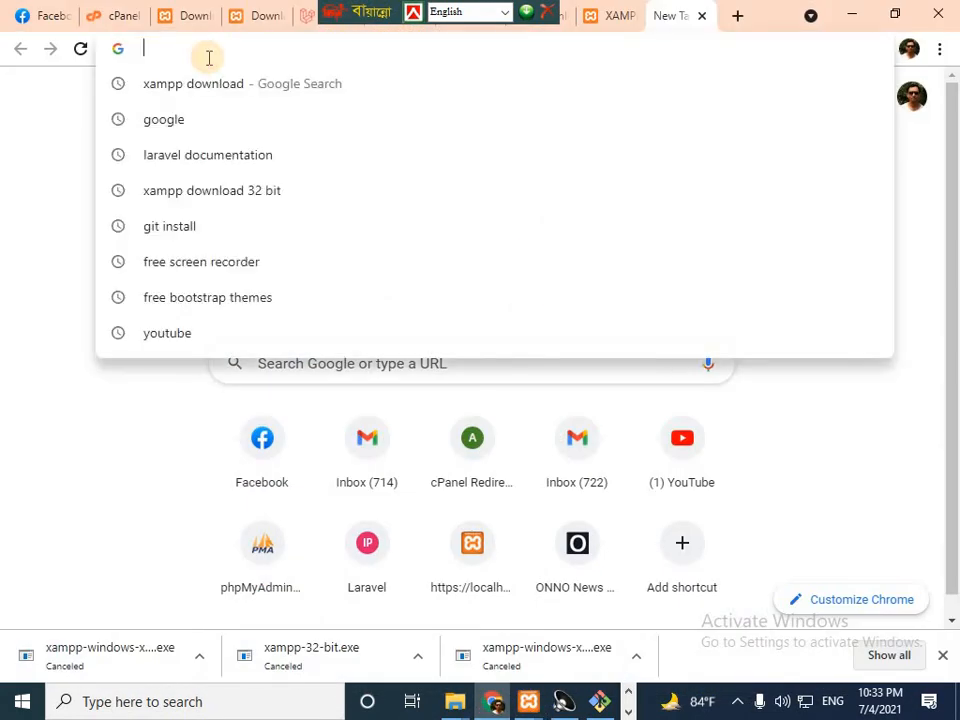
type("loca")
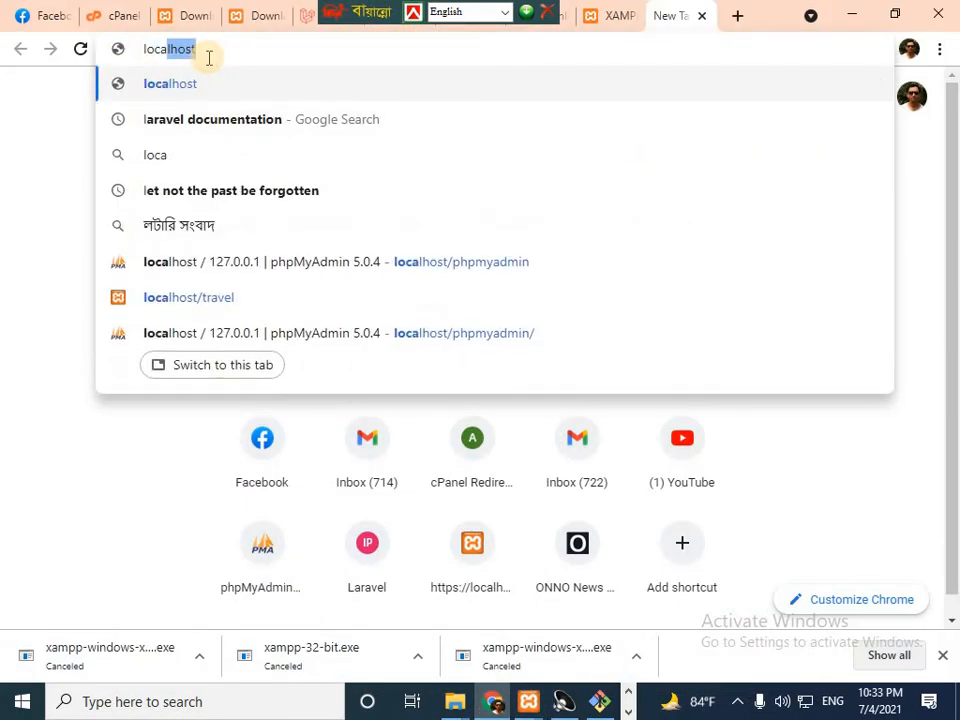
type("lhost/")
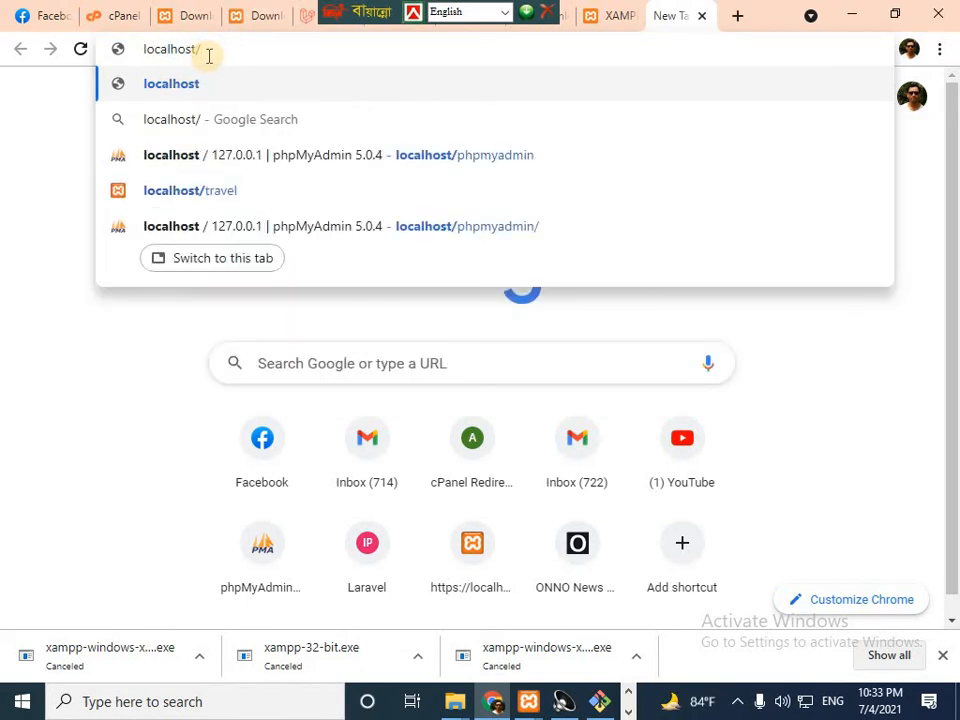
Step: Switch to File Explorer and browse from This PC through Local Disk (C:) and xampp to the htdocs folder
left_click(855, 16)
mouse_move(448, 708)
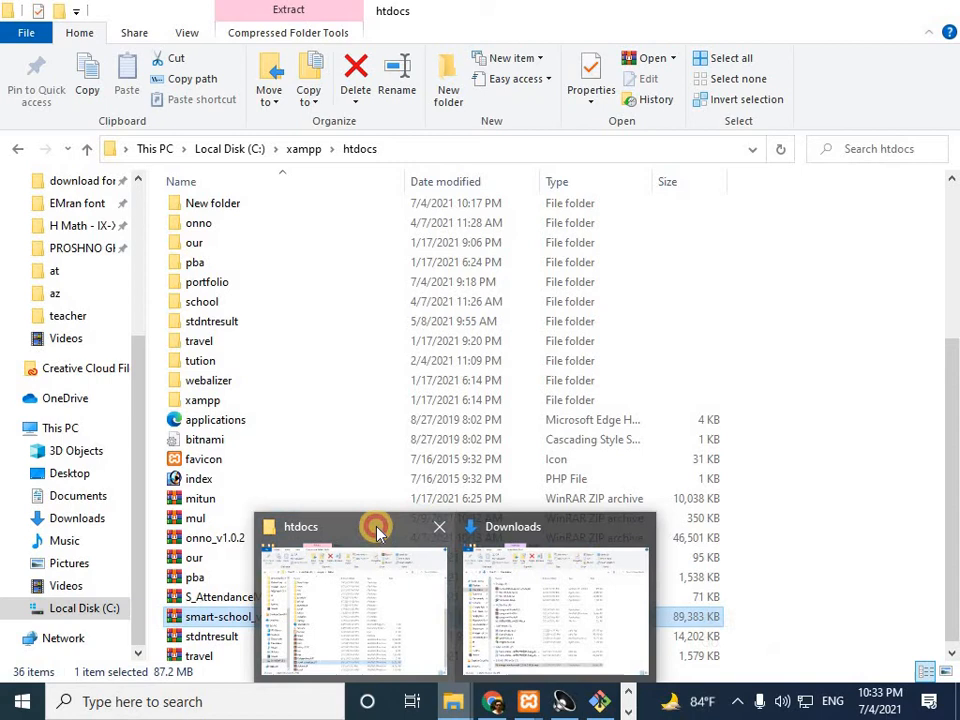
left_click(377, 528)
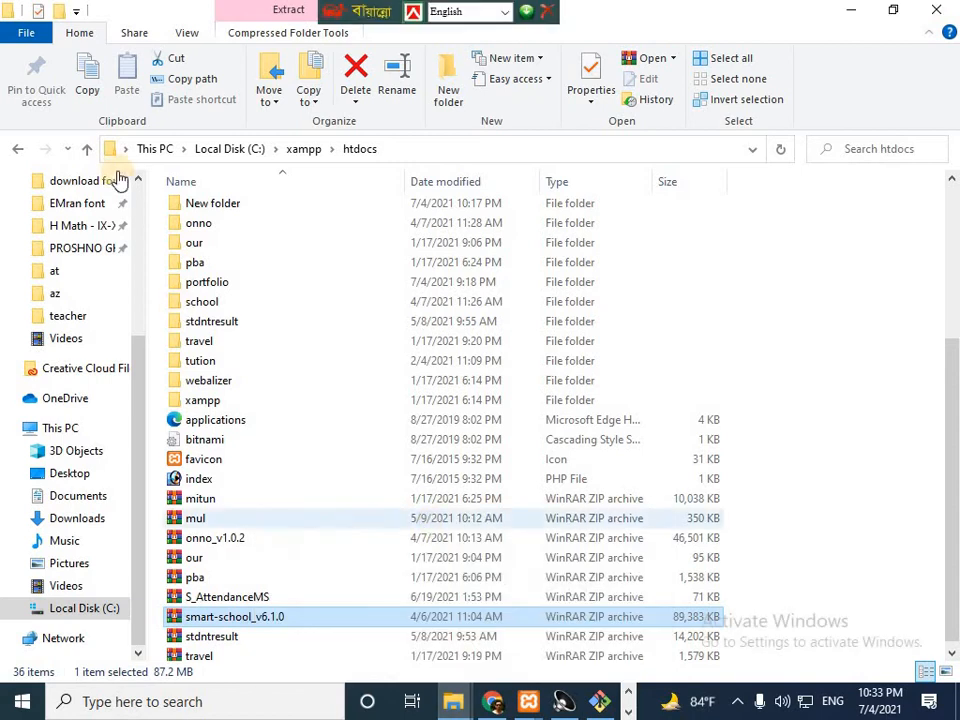
left_click(168, 148)
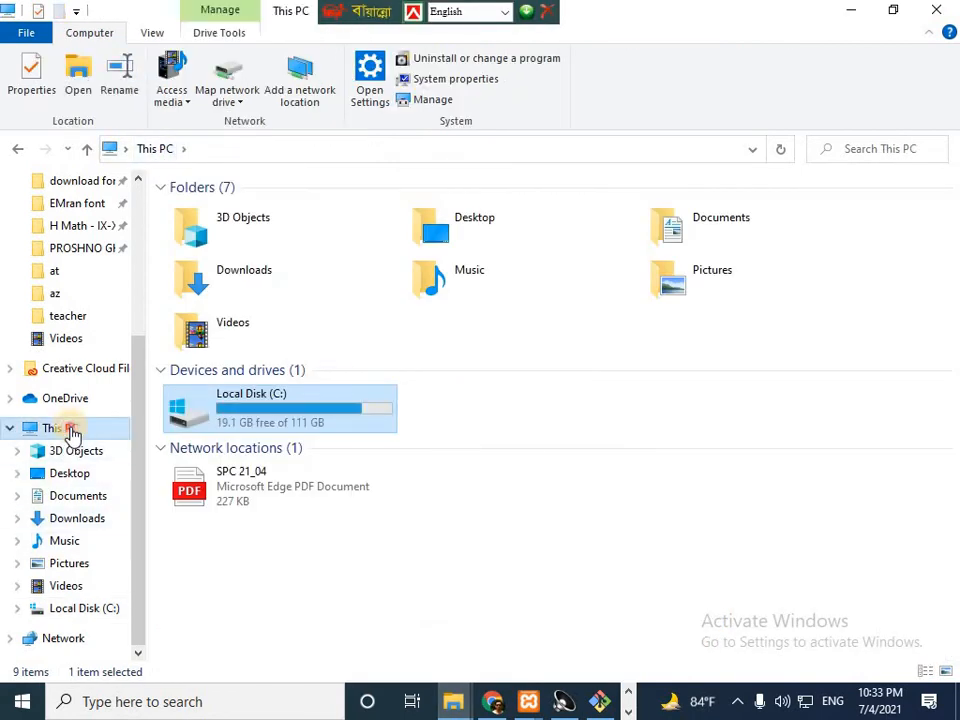
double_click(72, 430)
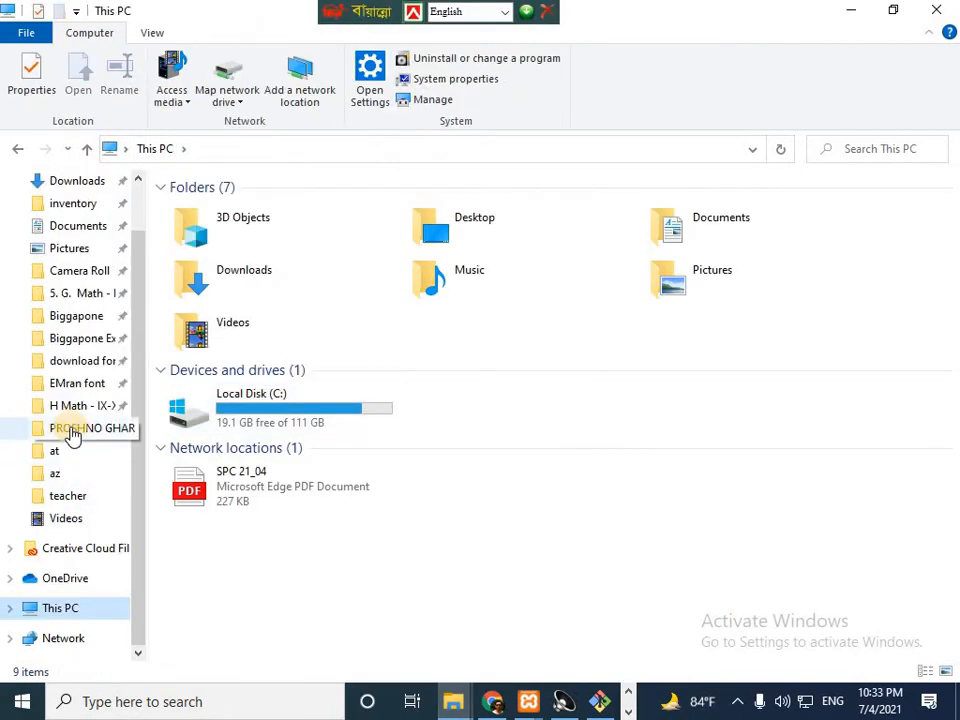
double_click(254, 402)
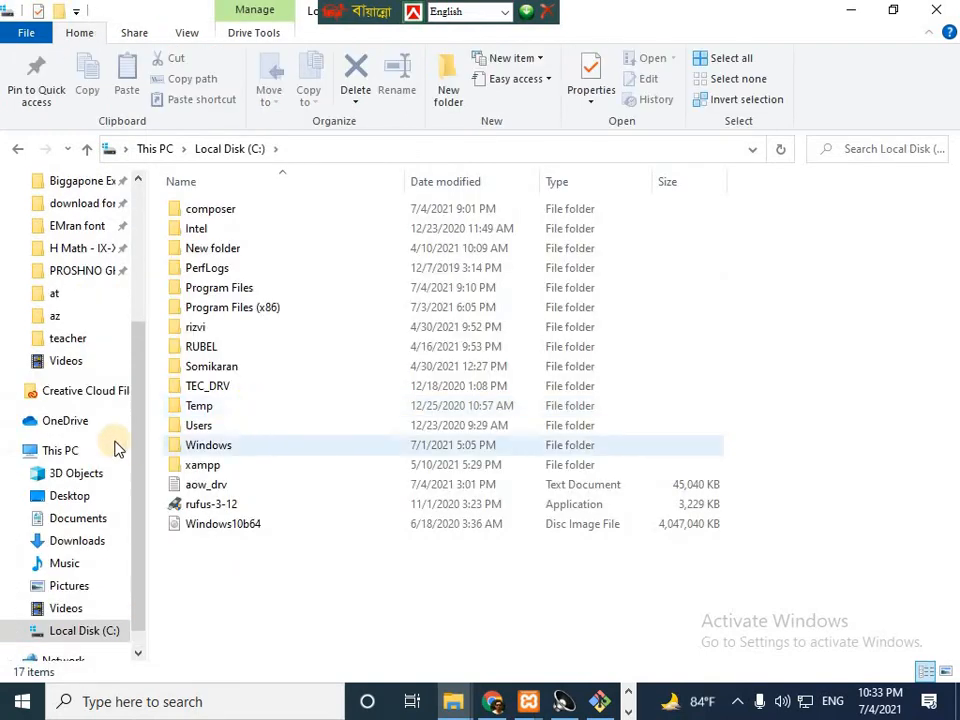
double_click(200, 465)
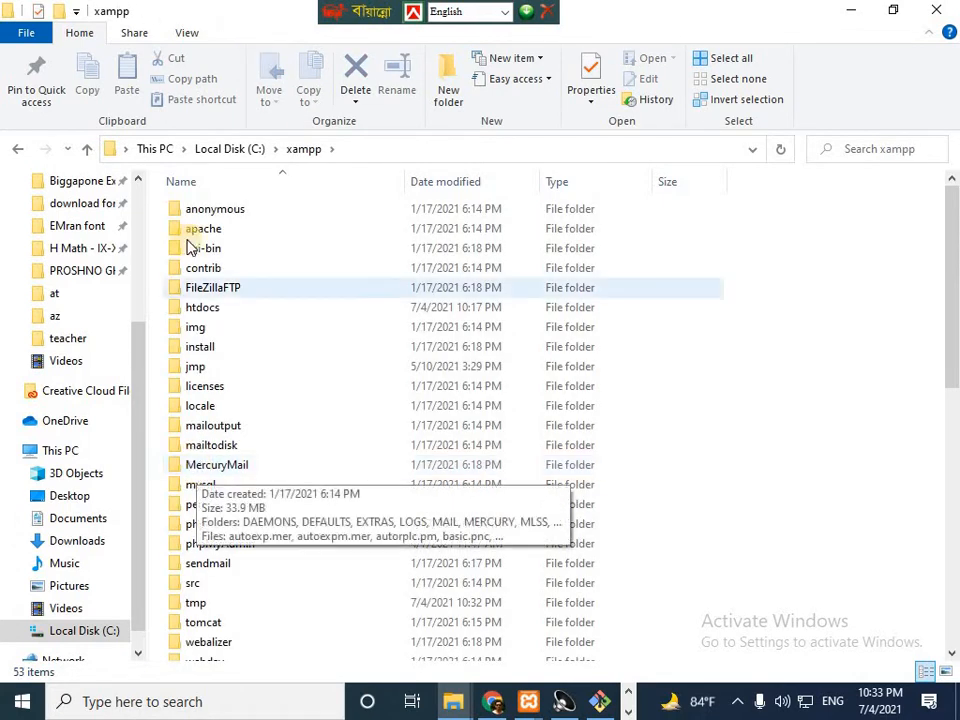
double_click(205, 310)
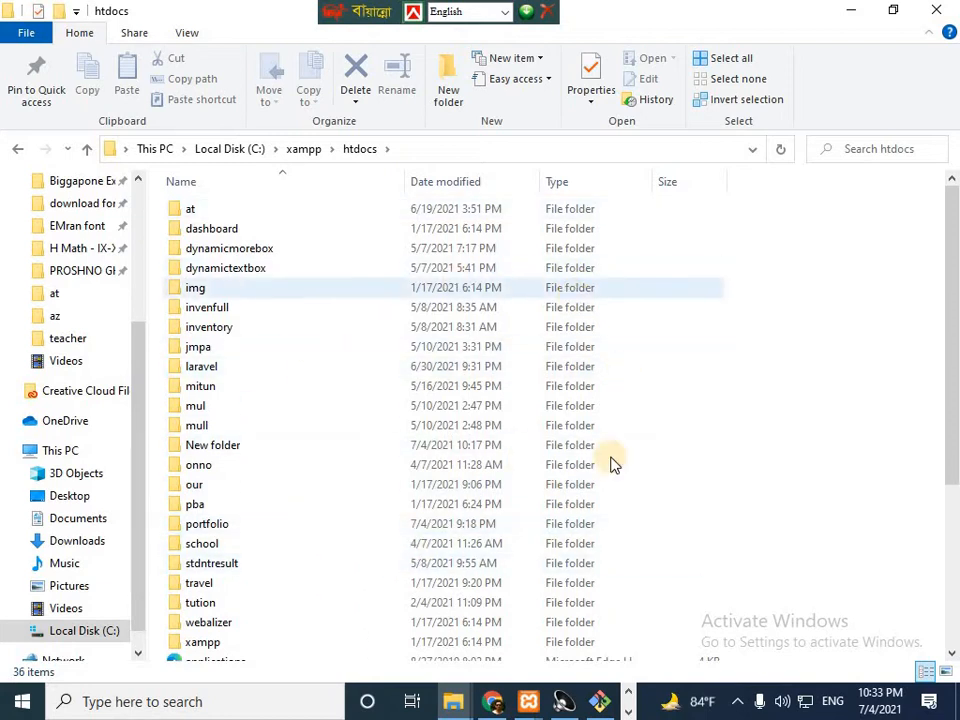
Step: Create a new folder named test inside the htdocs folder
left_click_drag(949, 356, 949, 496)
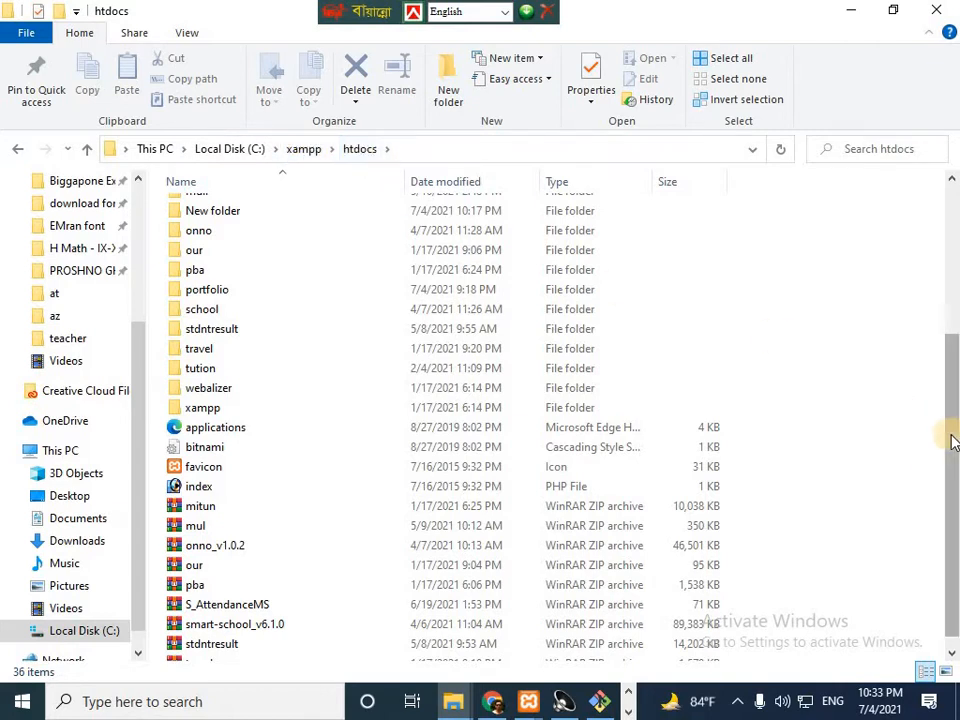
scroll(953, 439, "down", 1)
right_click(863, 574)
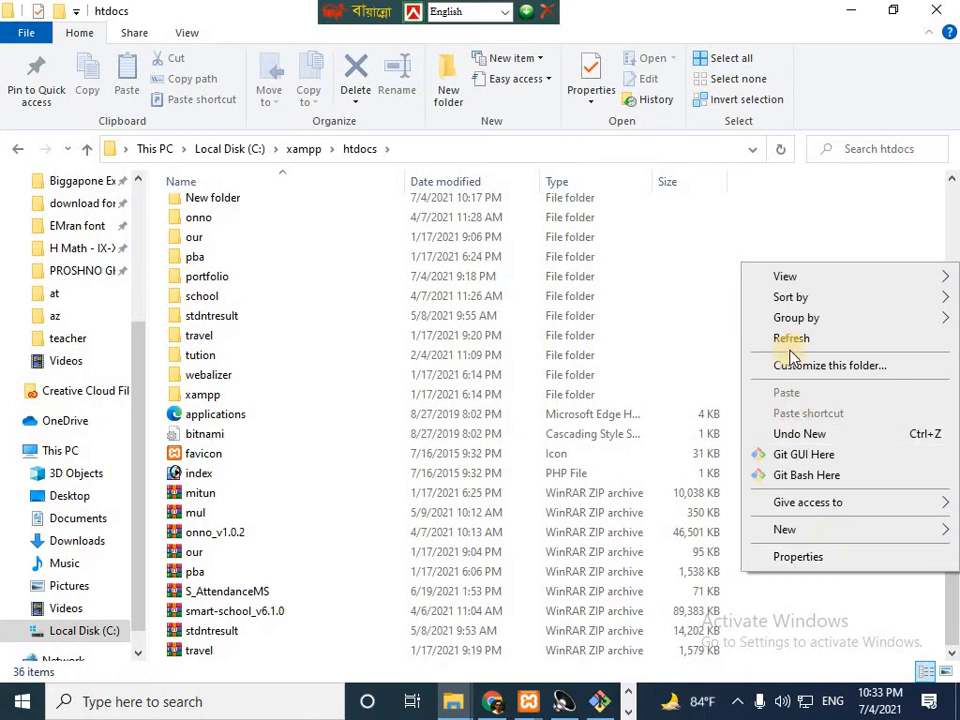
mouse_move(789, 537)
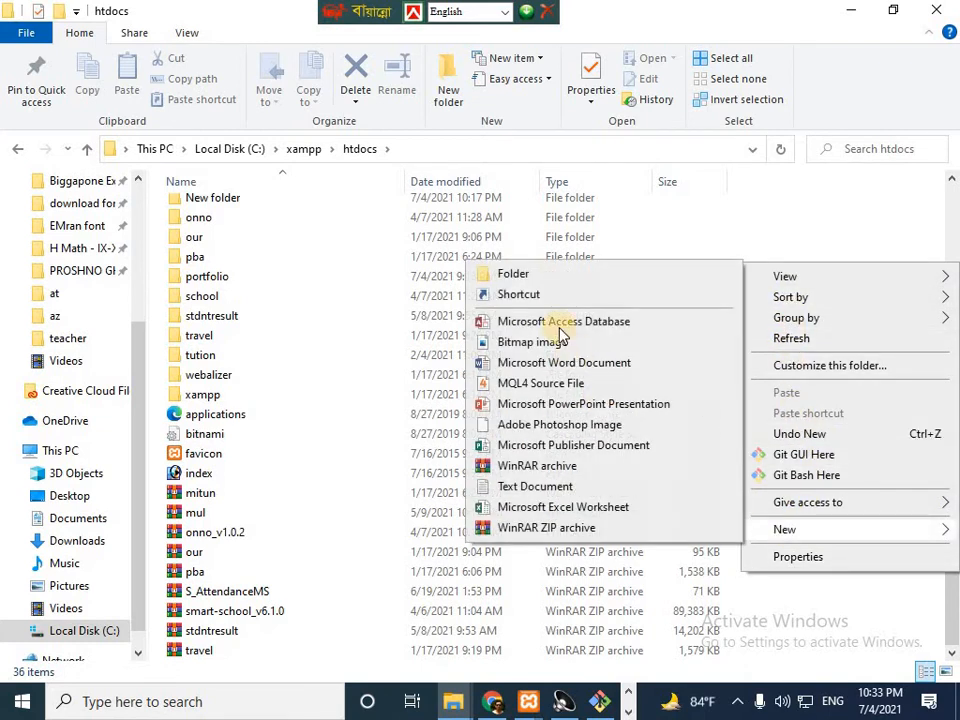
left_click(527, 272)
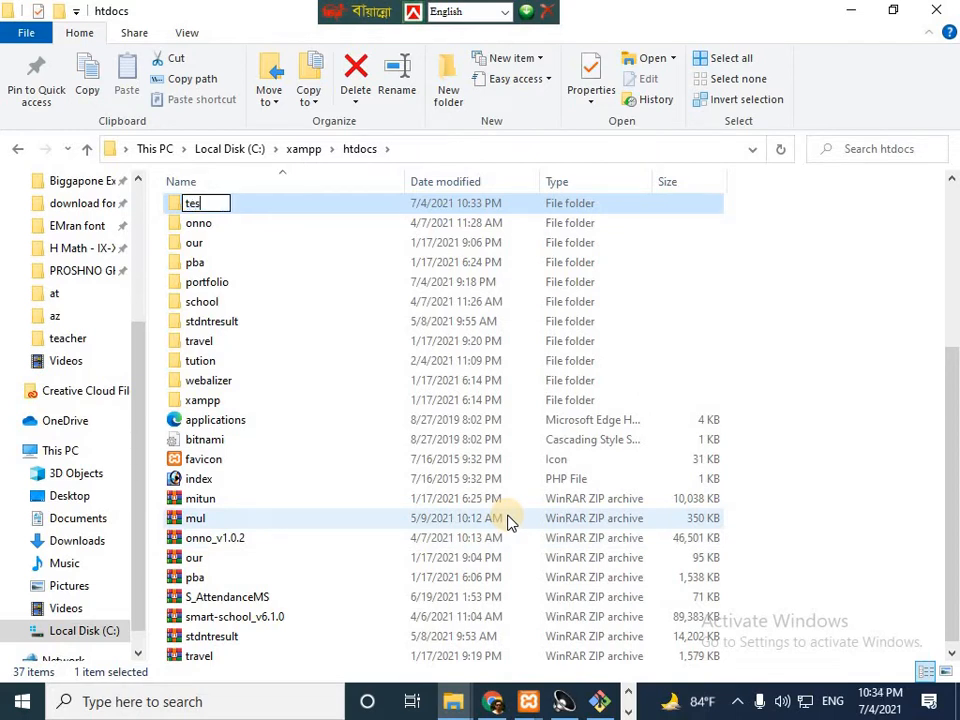
left_click(280, 208)
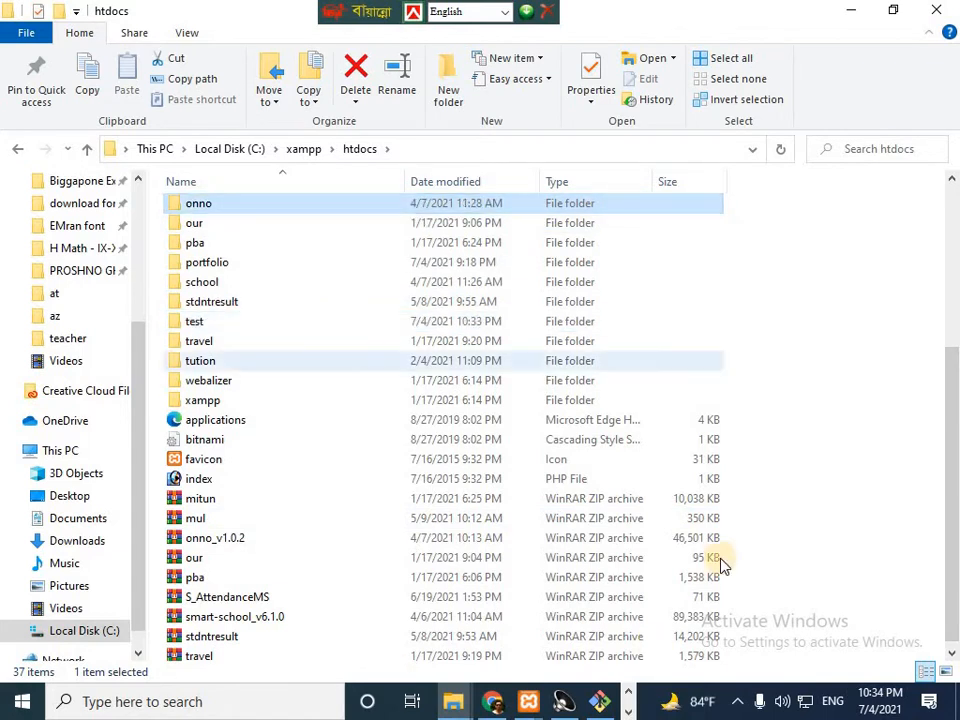
Step: Open the test folder and create a new text document in it named index.html
double_click(195, 322)
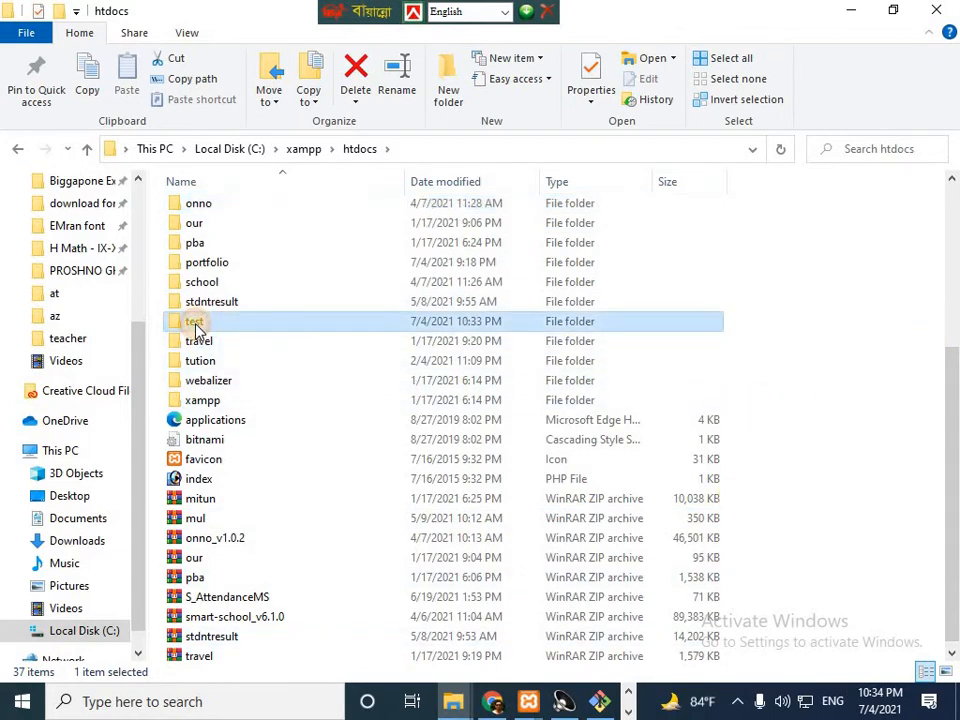
right_click(310, 287)
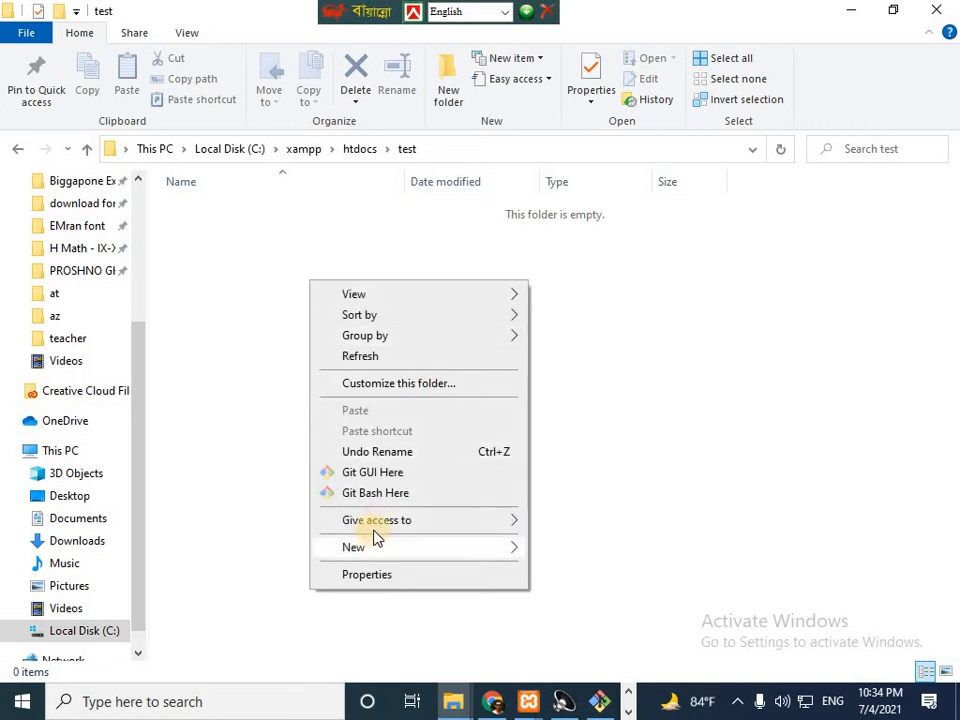
mouse_move(377, 546)
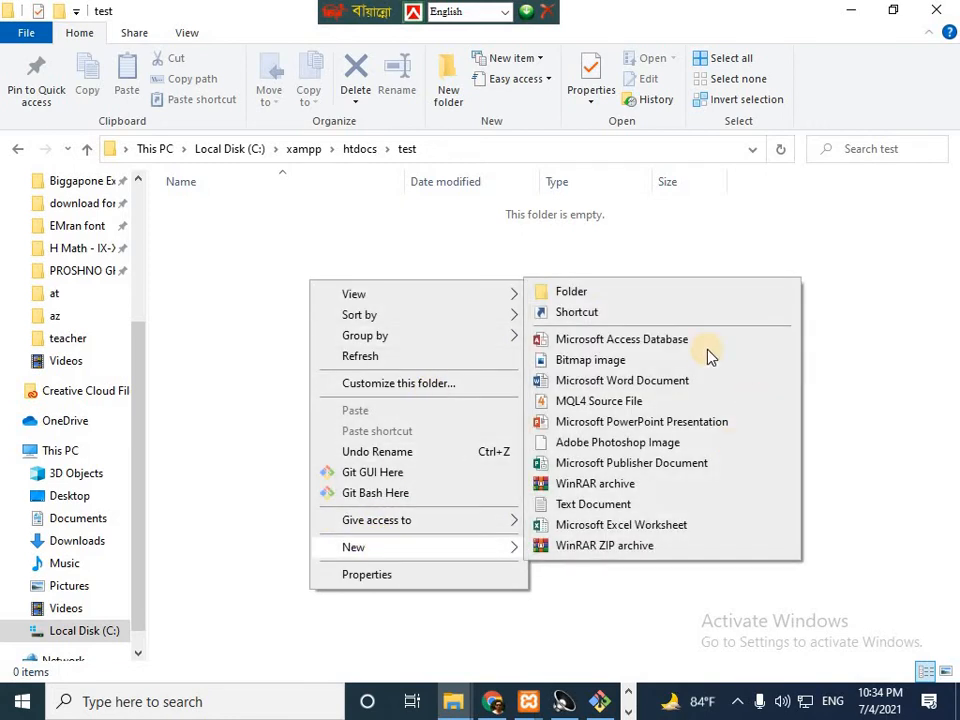
left_click(580, 505)
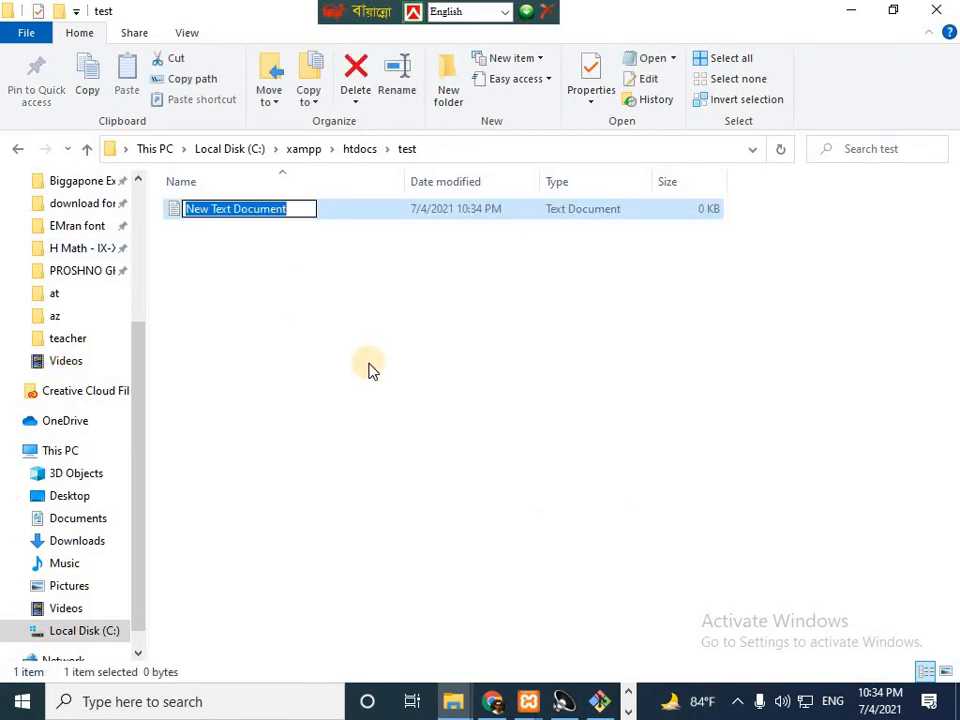
type("index.htm")
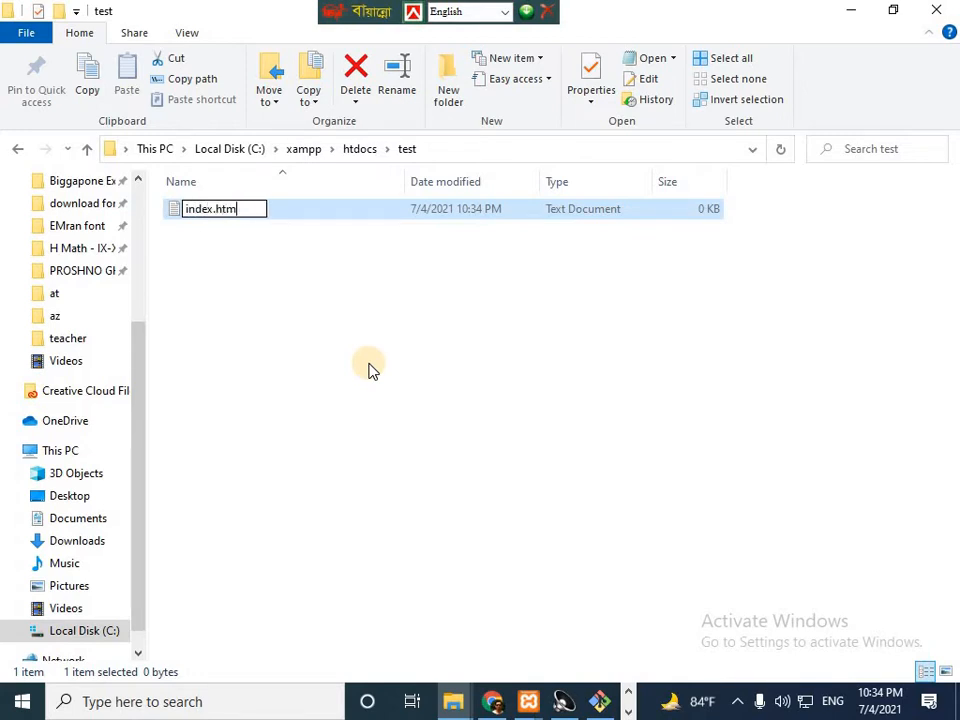
type("l")
left_click(388, 377)
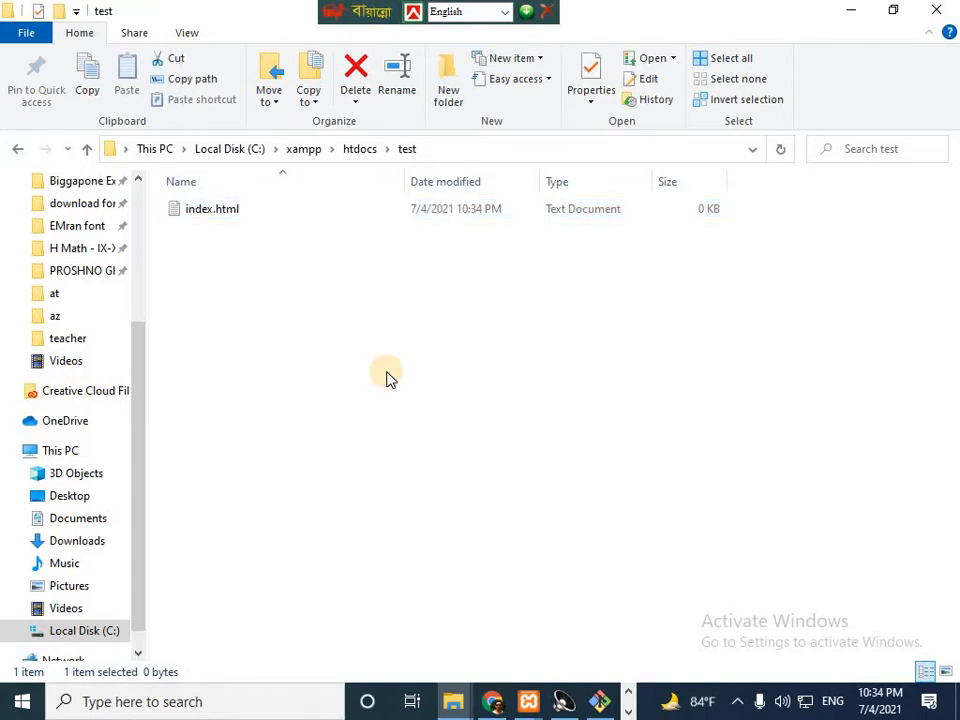
Step: Open the index.html text document from the test folder in Notepad++ for editing
left_click(234, 219)
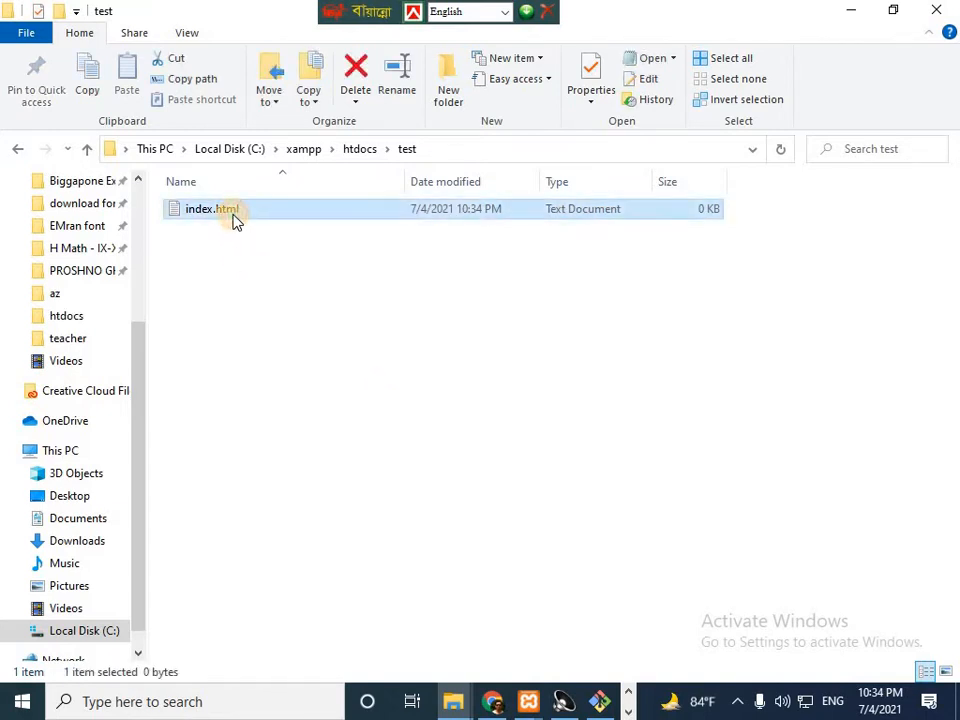
right_click(231, 219)
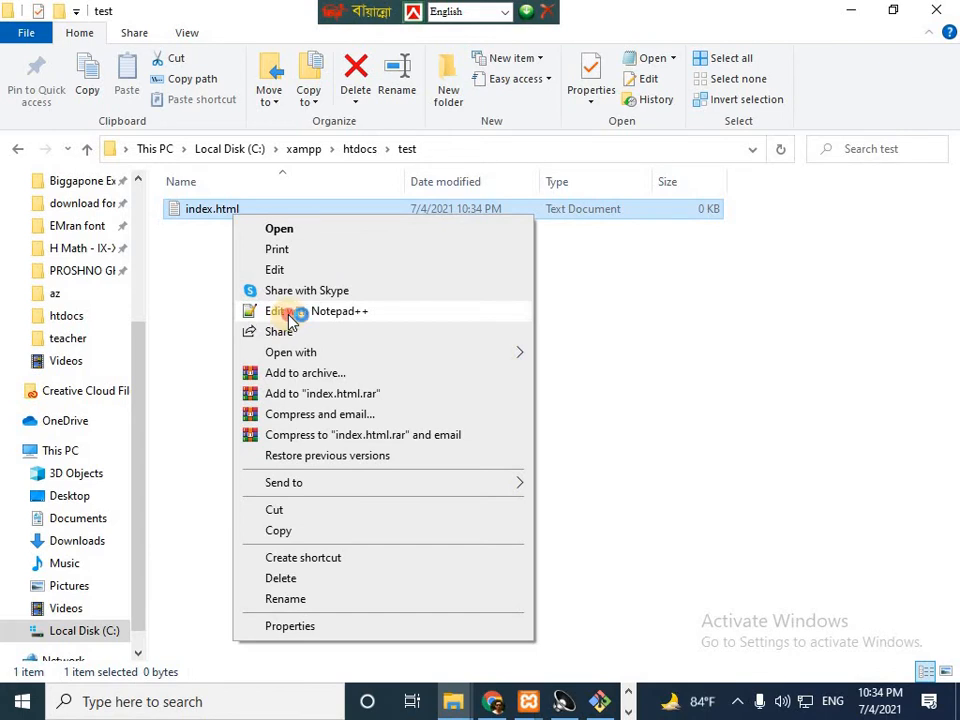
left_click(286, 314)
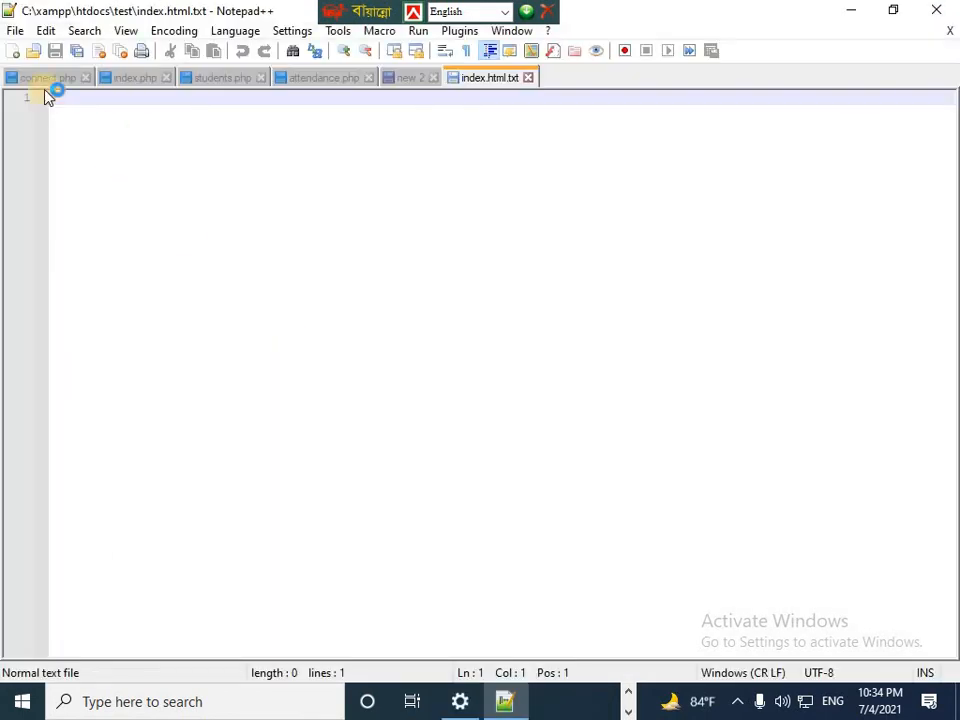
left_click(15, 31)
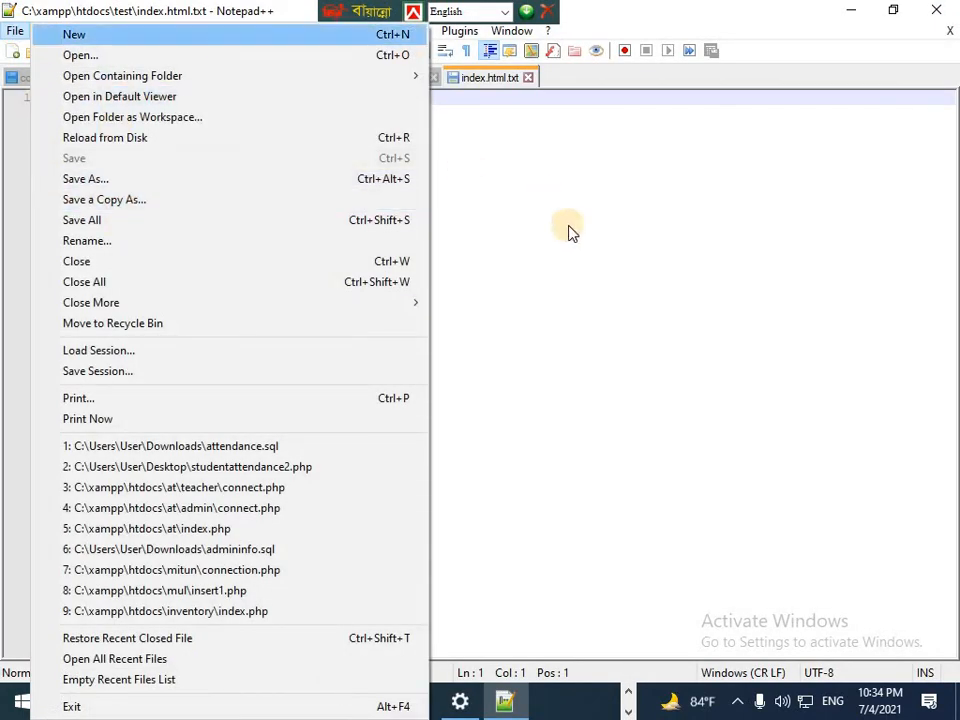
left_click(568, 231)
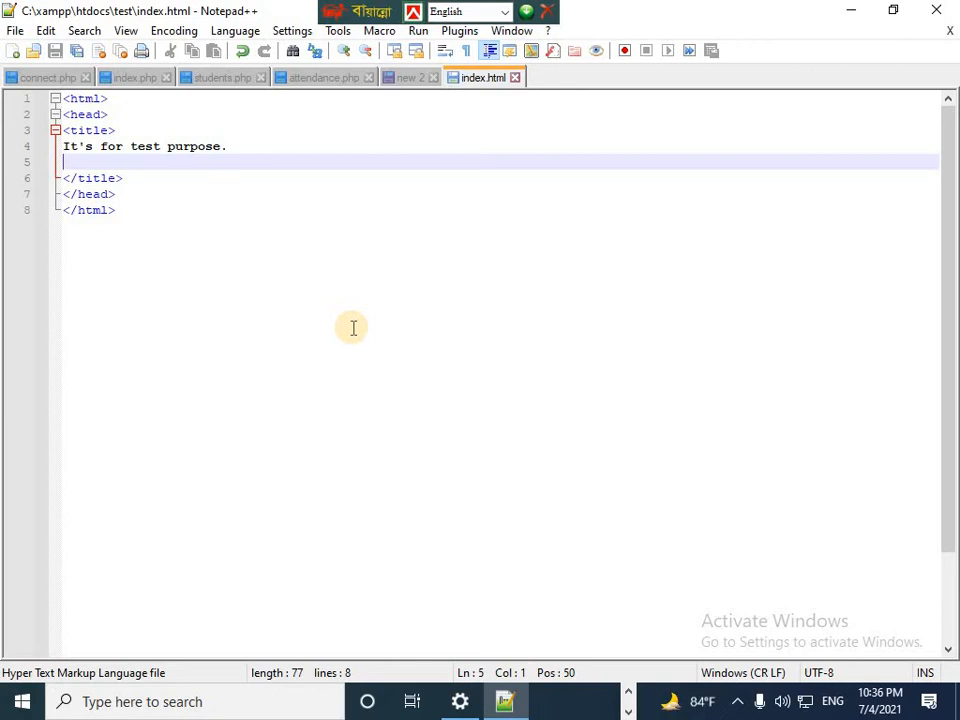
Step: Examine the HTML code in index.html, from the opening html tag through the title text to the closing tag
left_click_drag(122, 210, 92, 84)
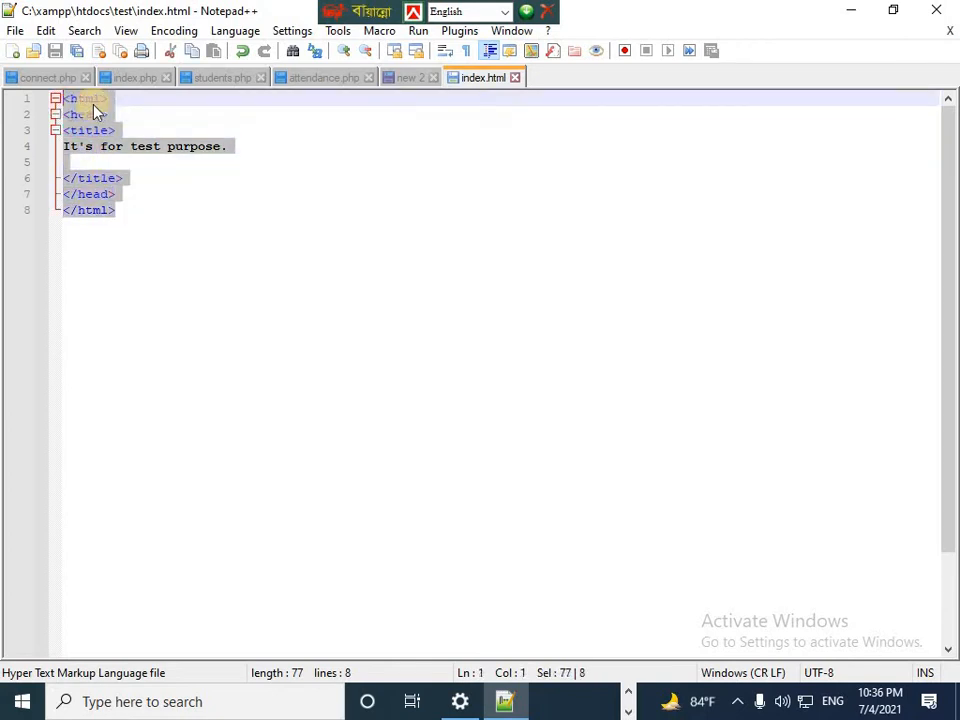
left_click(152, 100)
left_click(122, 176)
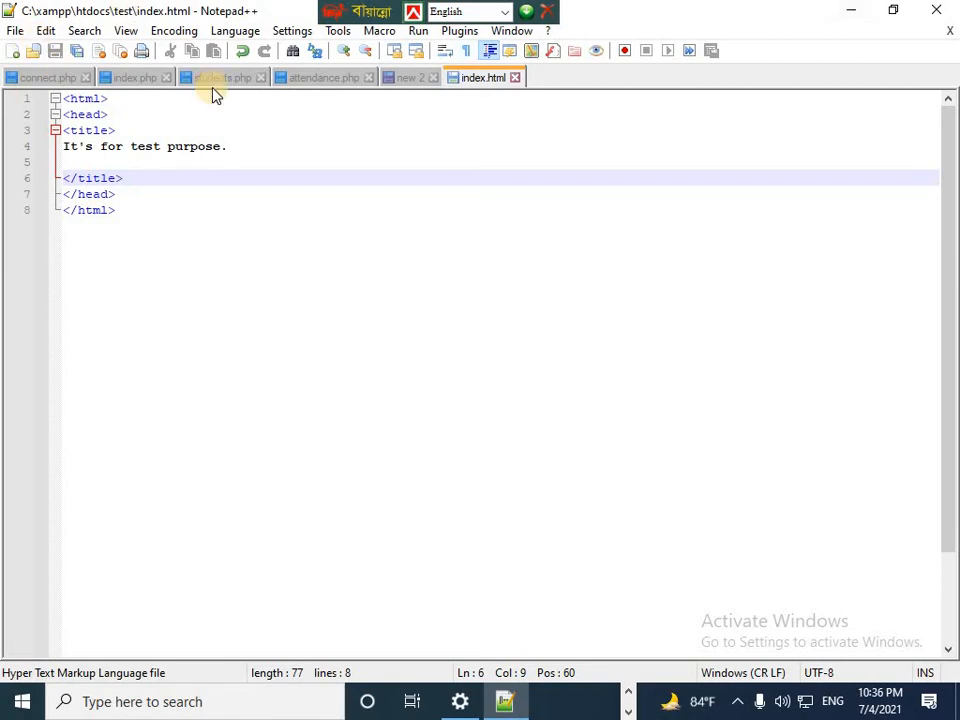
Step: Minimize Notepad++ and File Explorer, switch to Chrome and move the floating keyboard language bar off the browser tabs
left_click(850, 12)
left_click(849, 14)
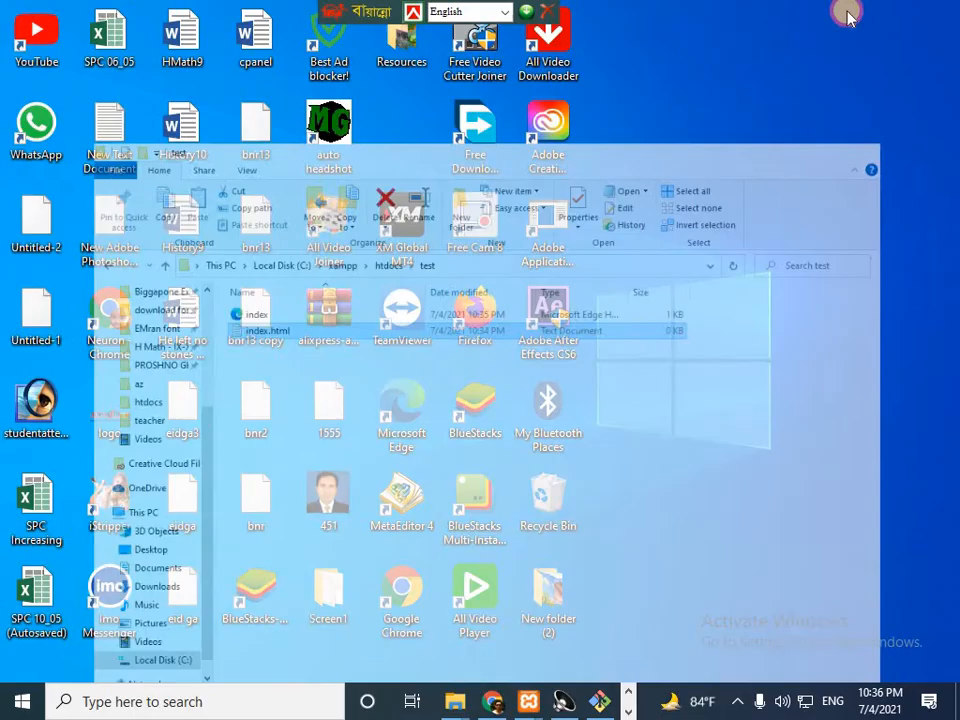
left_click(494, 702)
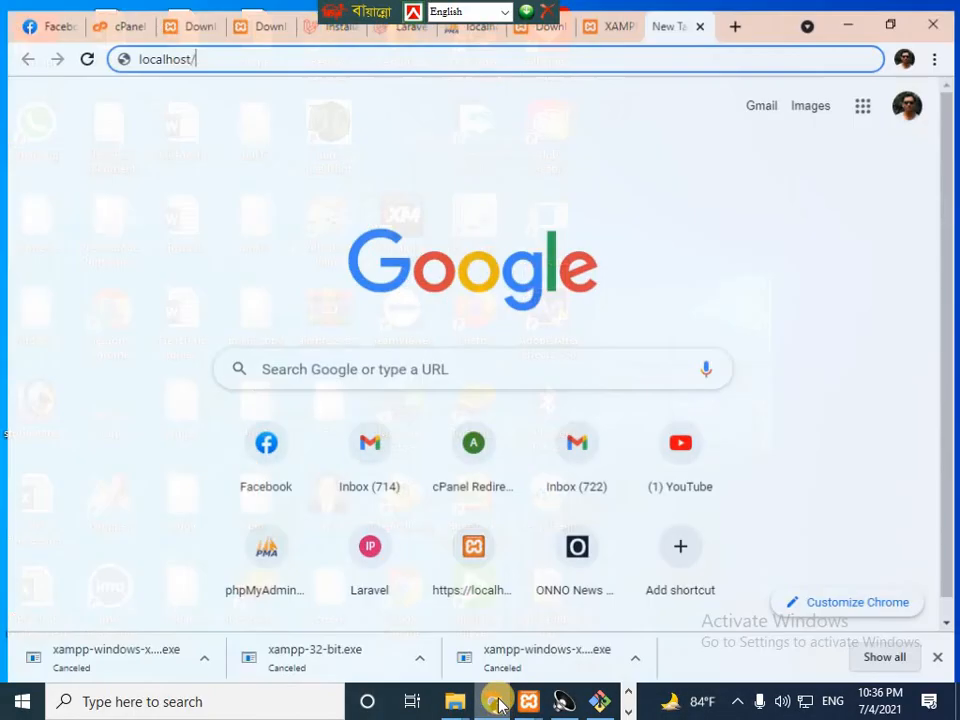
left_click_drag(354, 15, 860, 12)
left_click(658, 5)
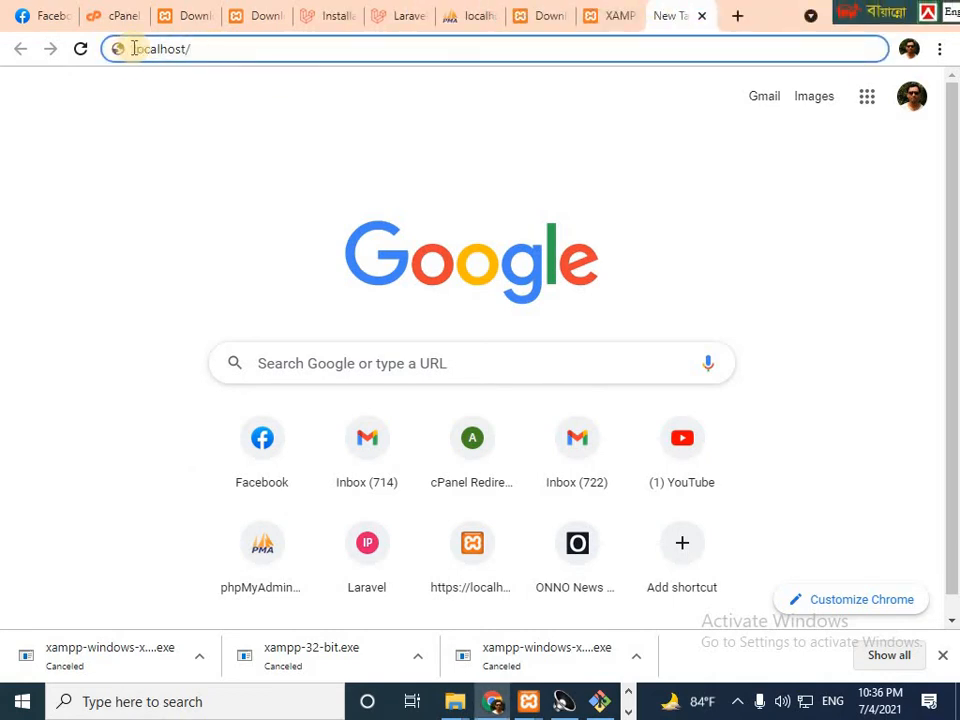
Step: Complete the address as localhost/test and load the page in the new tab
left_click_drag(133, 48, 214, 51)
left_click(222, 55)
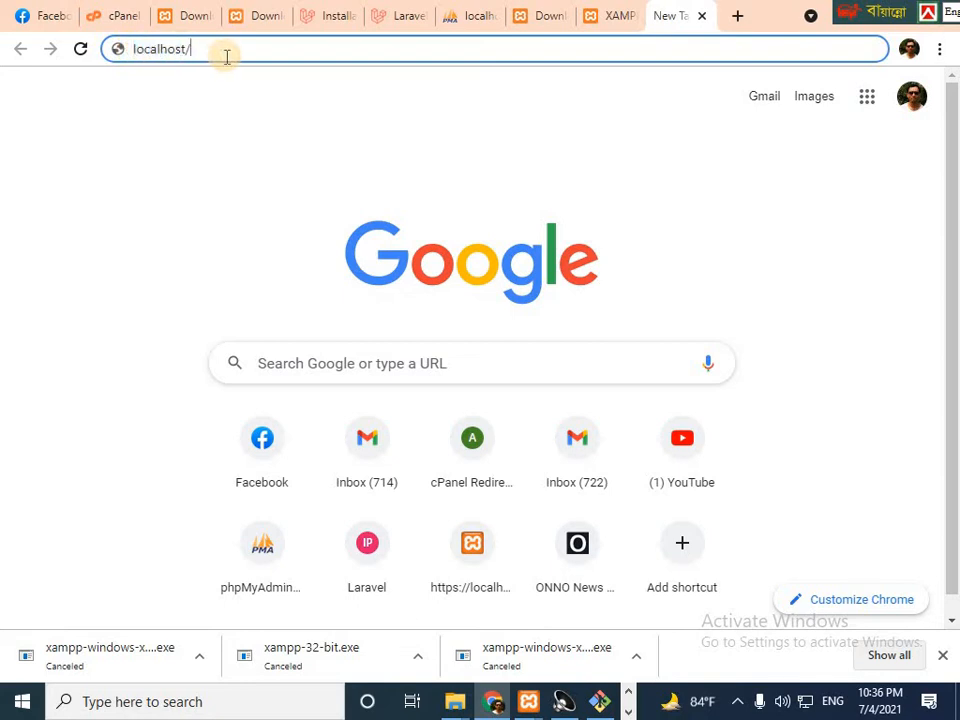
type("tes")
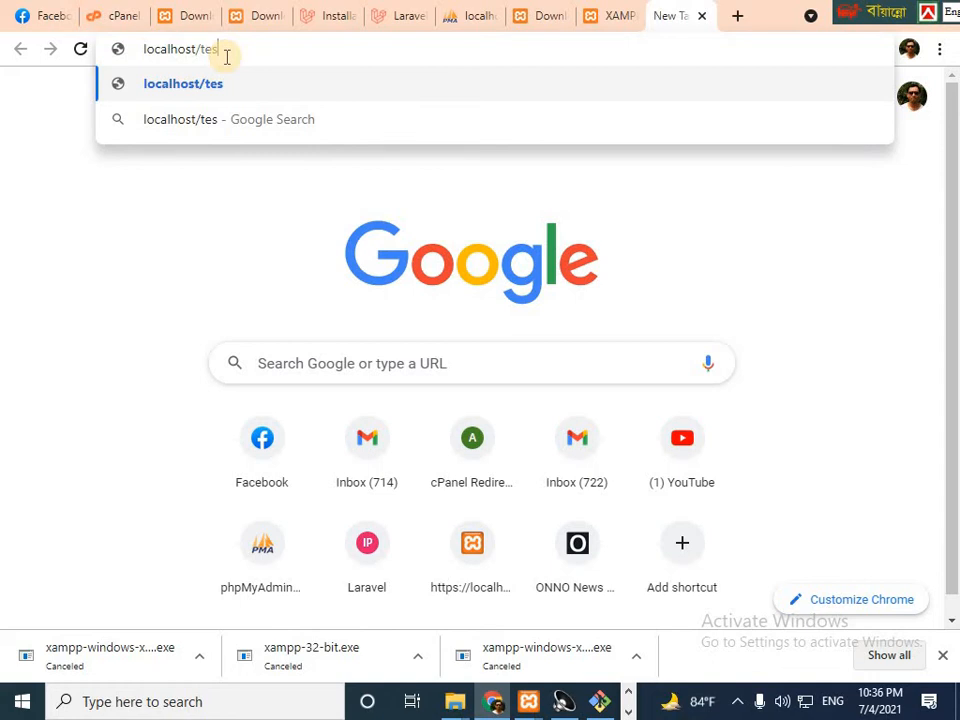
type("t")
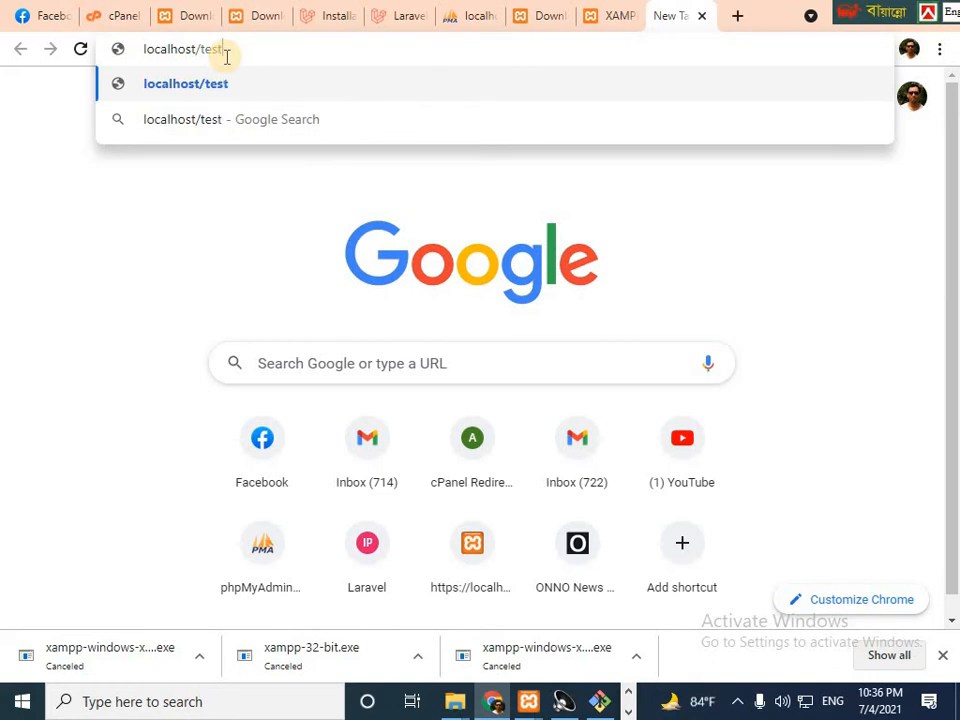
key("Return")
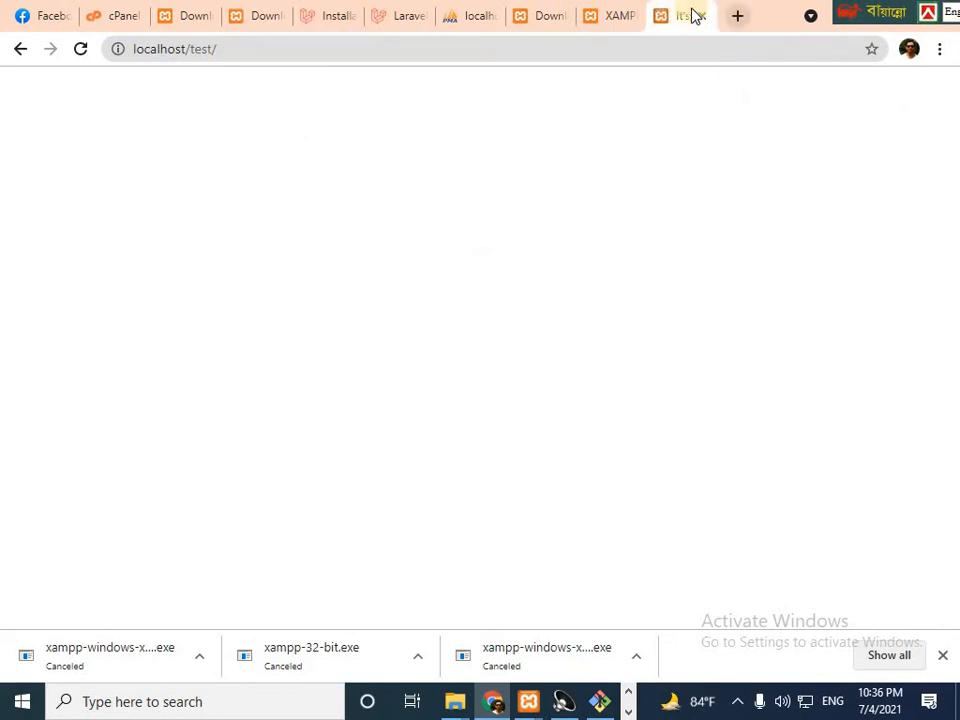
left_click(249, 48)
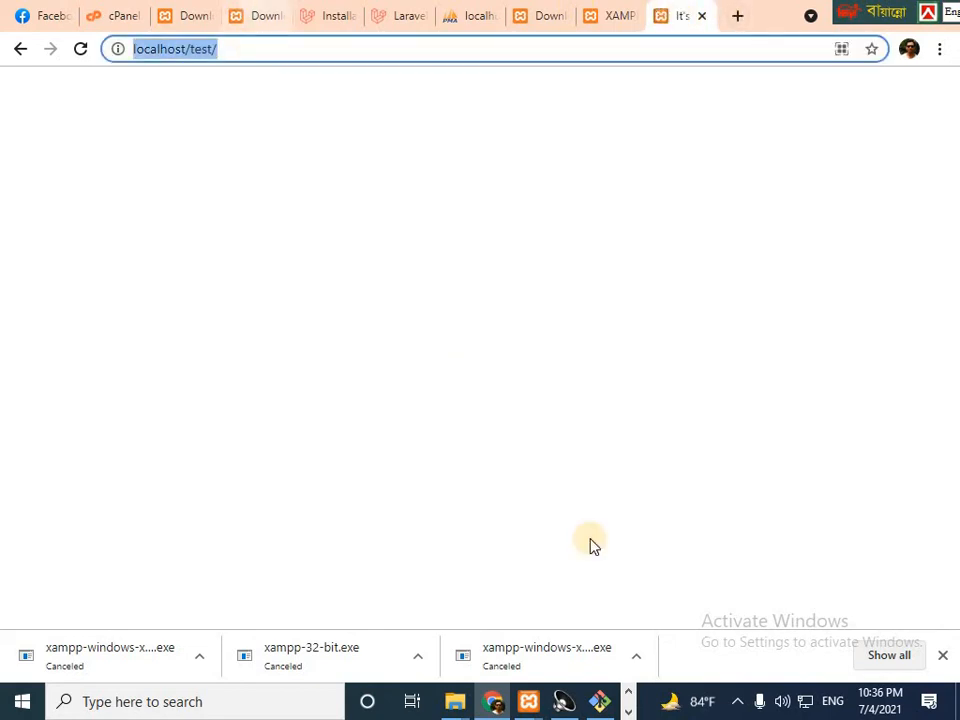
Step: Switch to File Explorer and browse from Local Disk (C:) through xampp and htdocs to the test folder
left_click(455, 705)
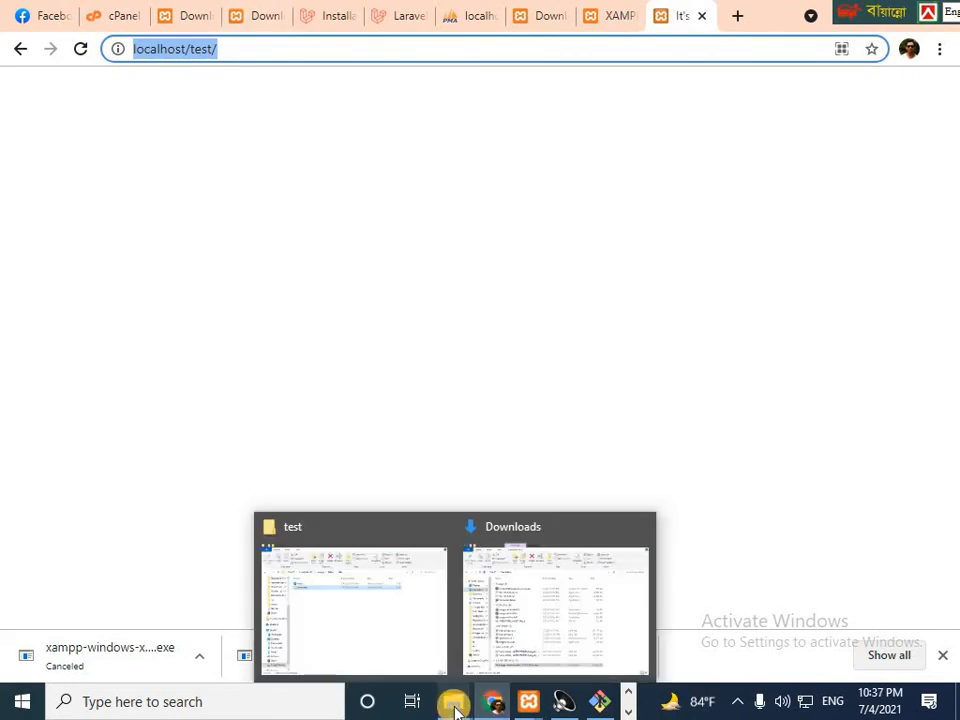
left_click(388, 621)
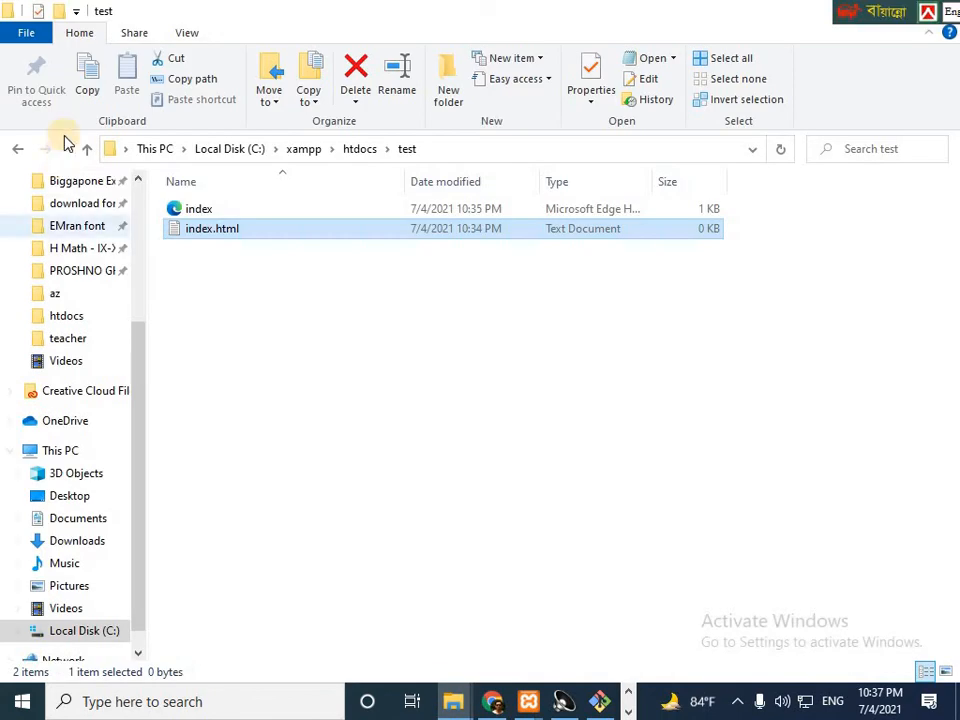
left_click(85, 631)
double_click(212, 468)
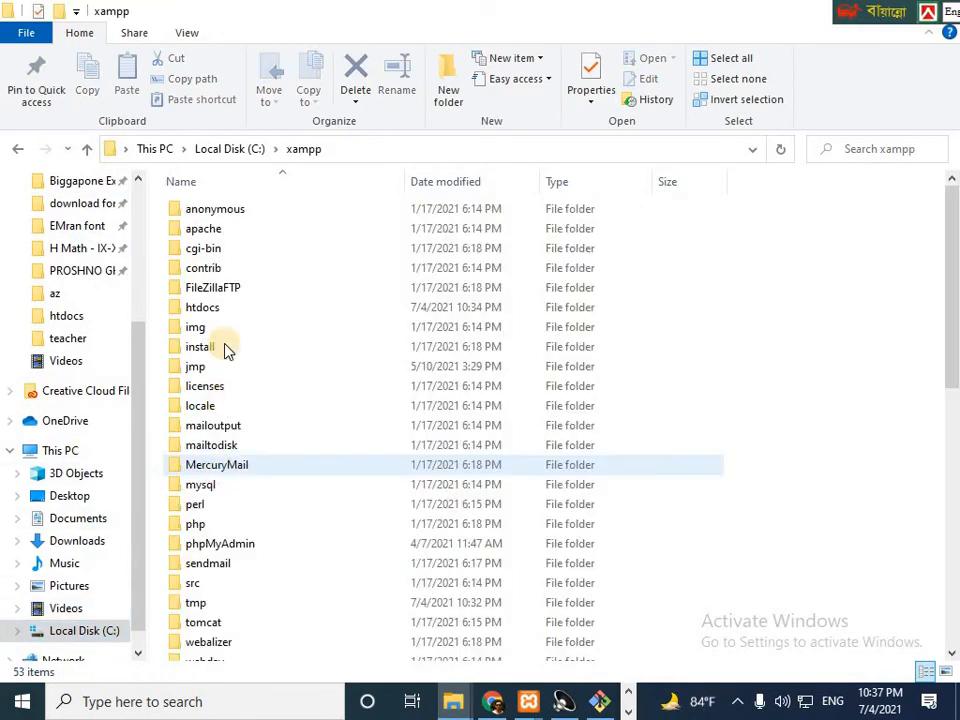
double_click(206, 310)
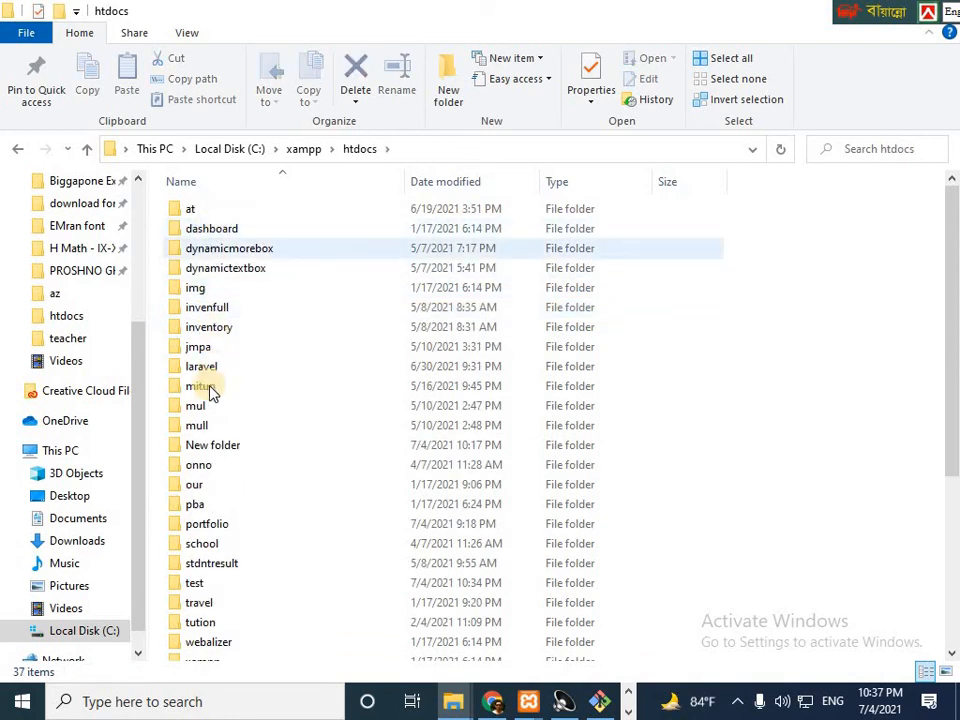
double_click(200, 584)
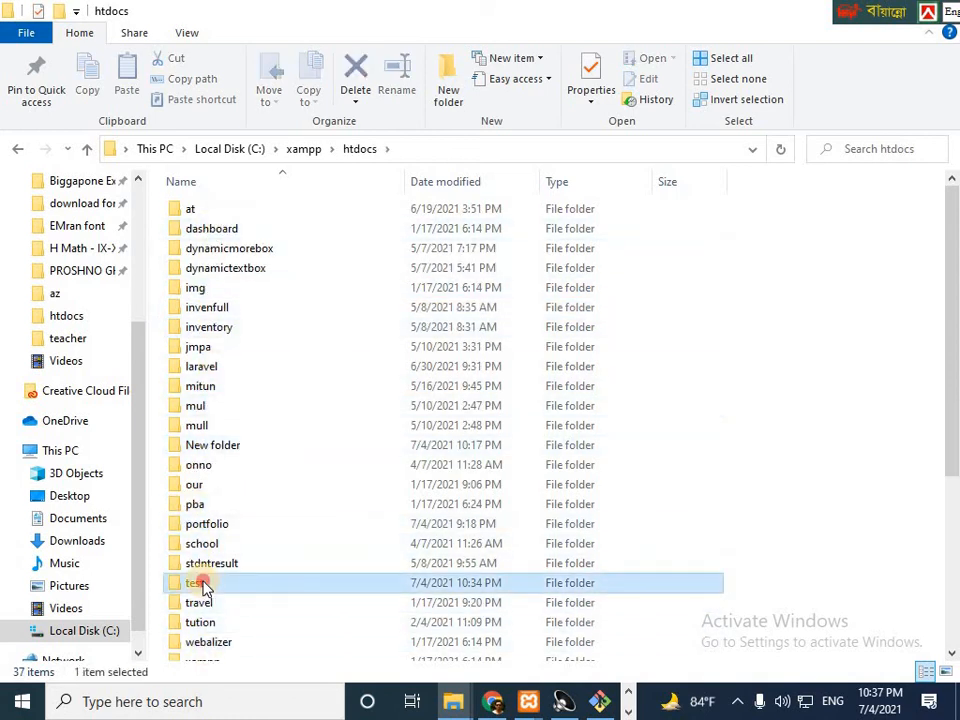
Step: Delete the empty index.html text document and open the remaining index HTML file in Notepad++
double_click(210, 230)
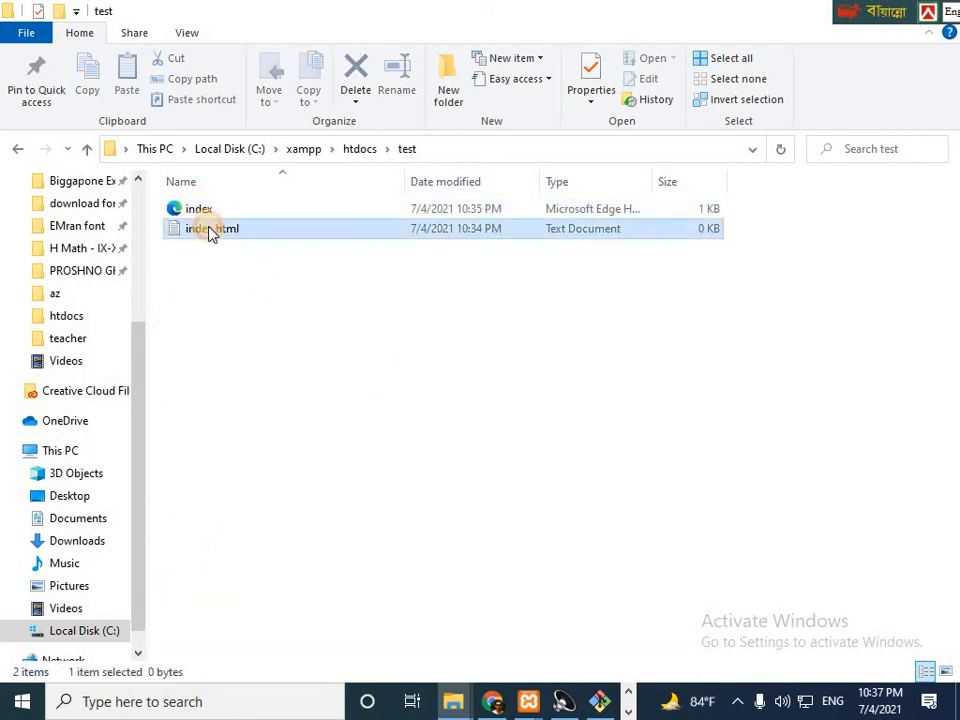
right_click(210, 228)
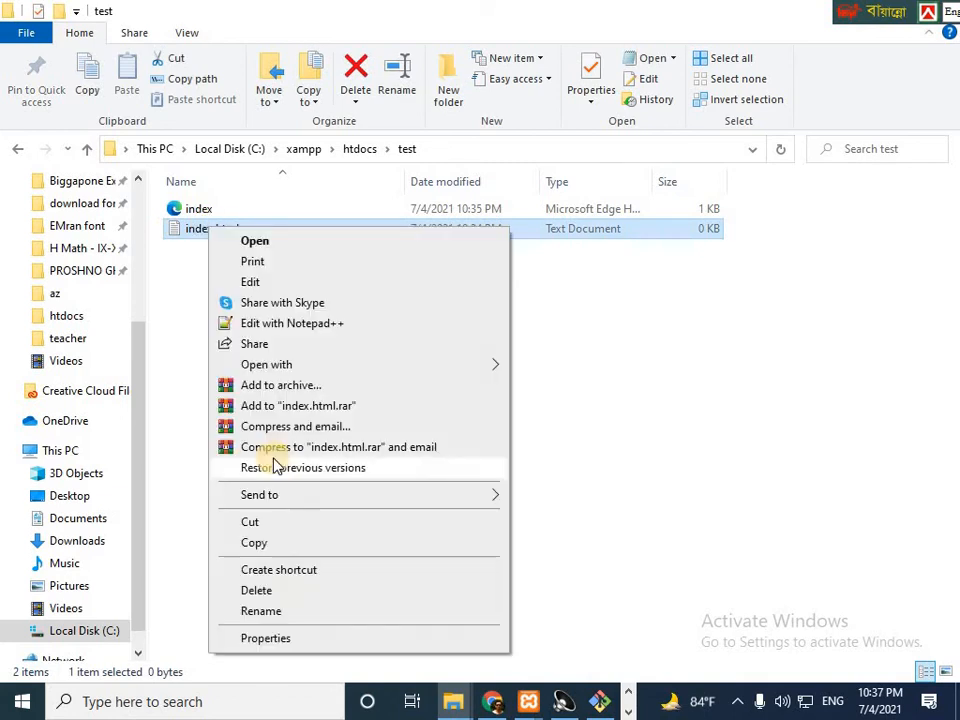
left_click(289, 598)
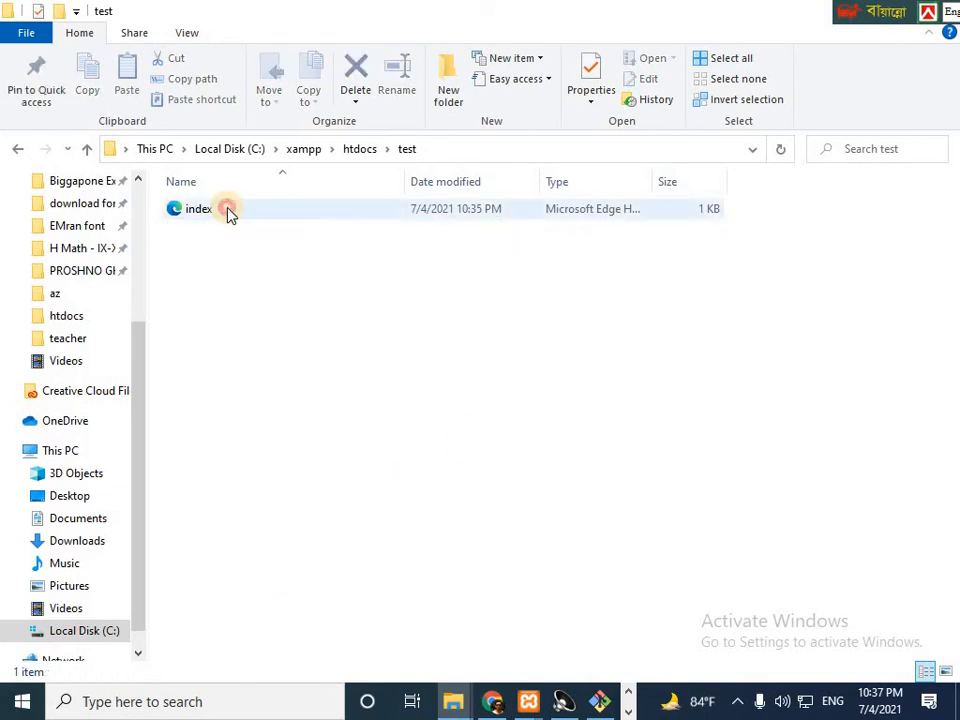
right_click(229, 212)
left_click(274, 290)
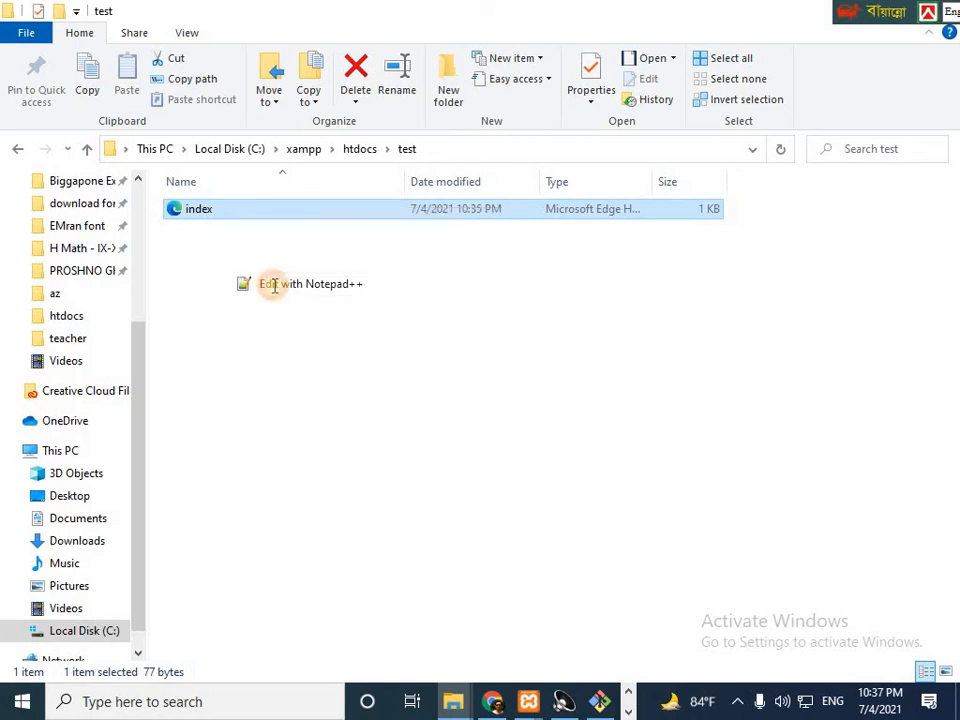
Step: Add a blank line below the closing title tag and a body section containing "Hello World!" between the closing head and html tags
left_click(140, 165)
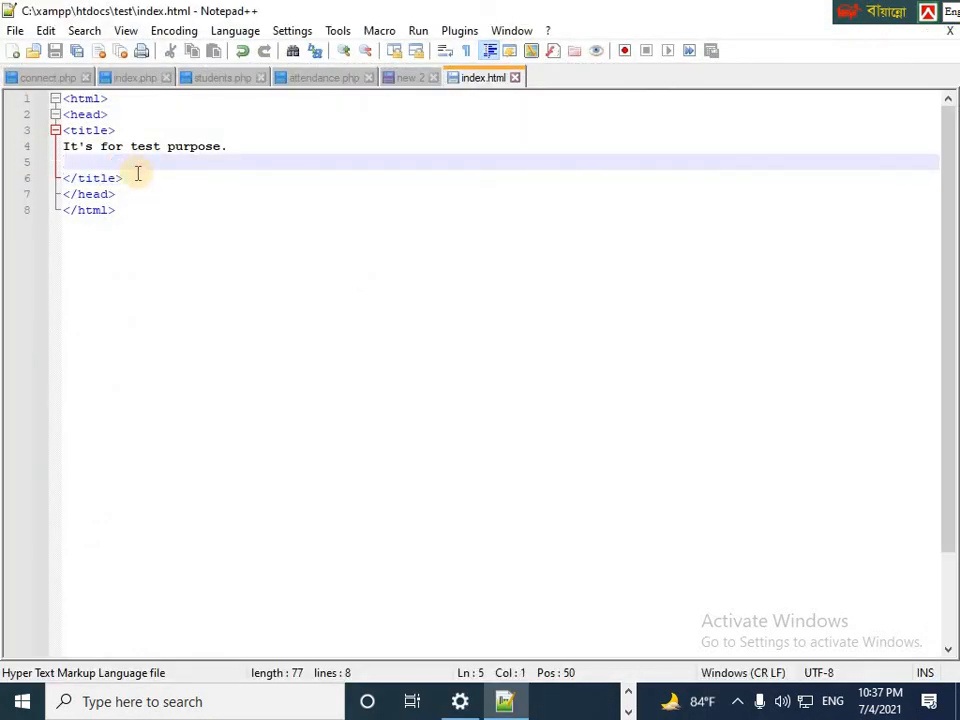
left_click(136, 177)
key("Return")
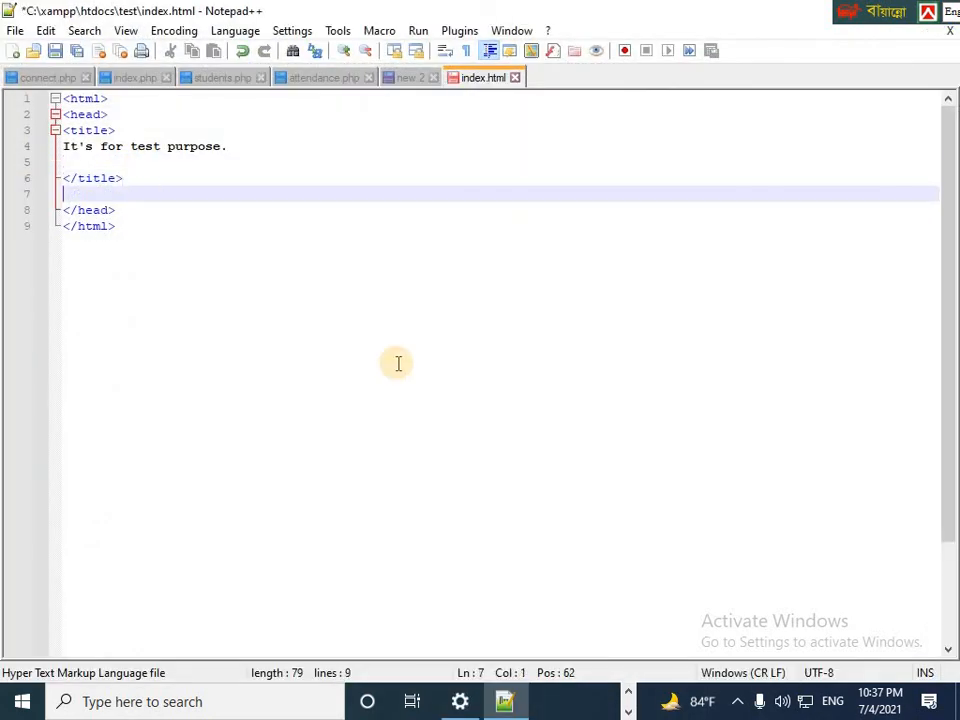
left_click(190, 146)
left_click(71, 193)
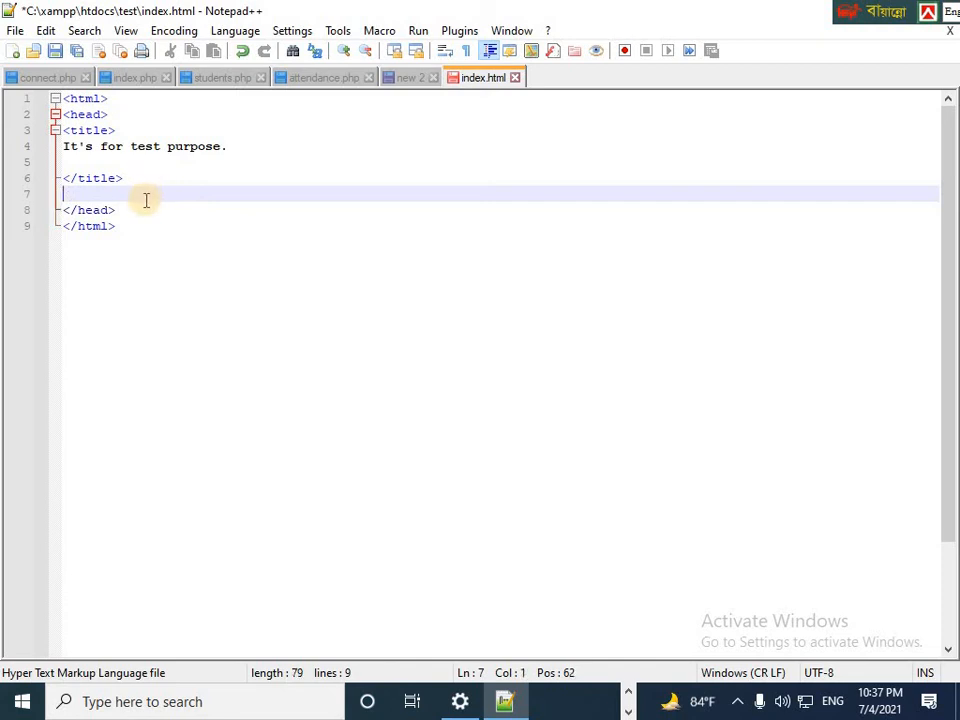
left_click(132, 216)
key("Return")
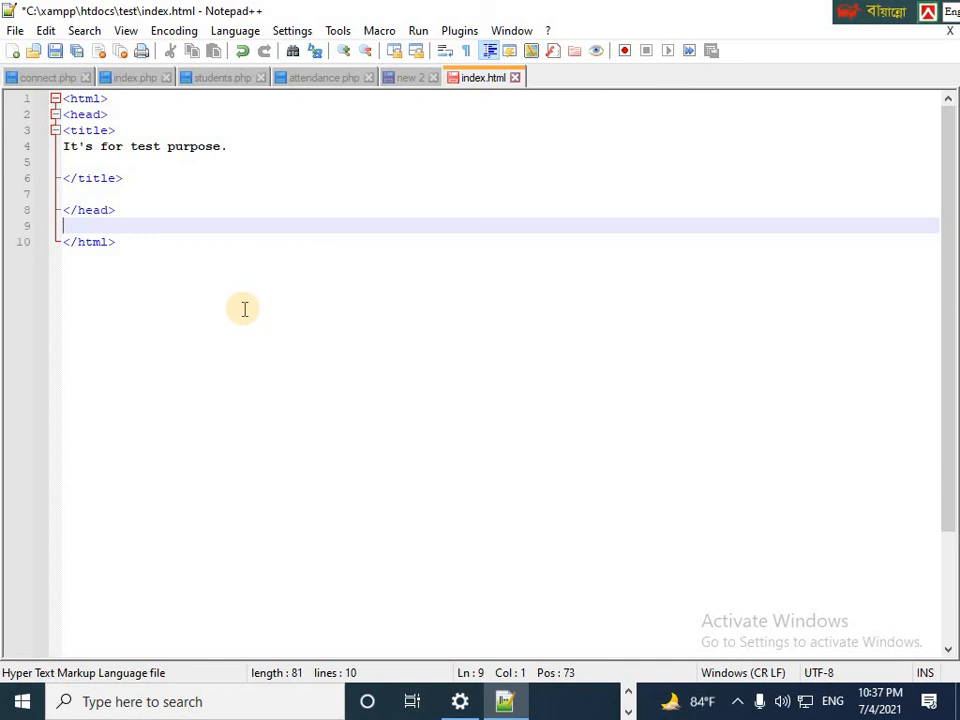
type("<body>  Hello World! </body>")
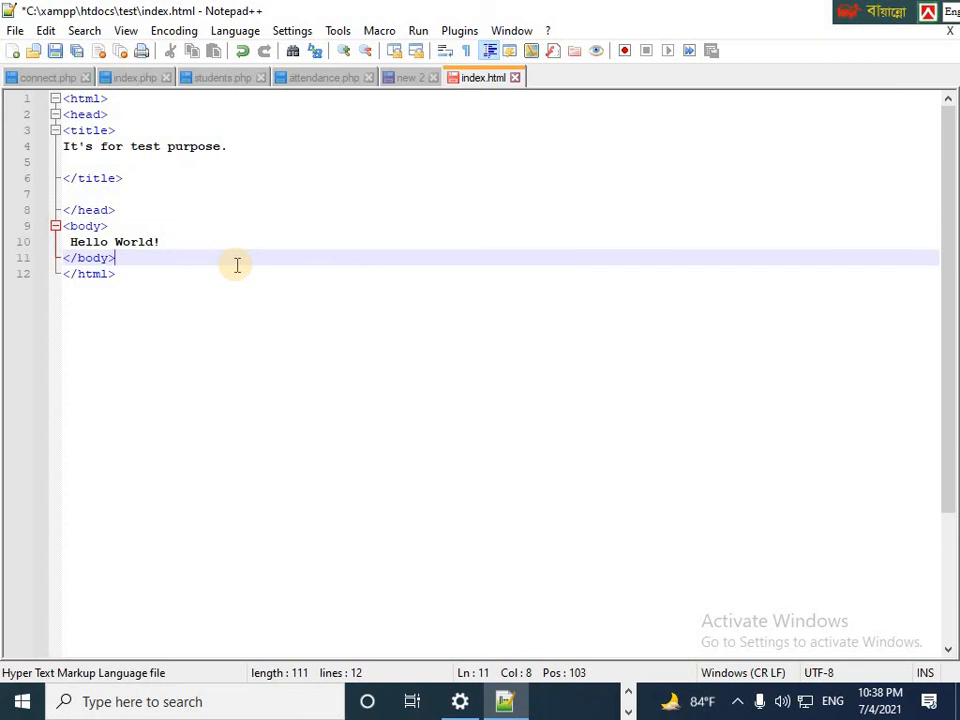
left_click(133, 229)
left_click(173, 242)
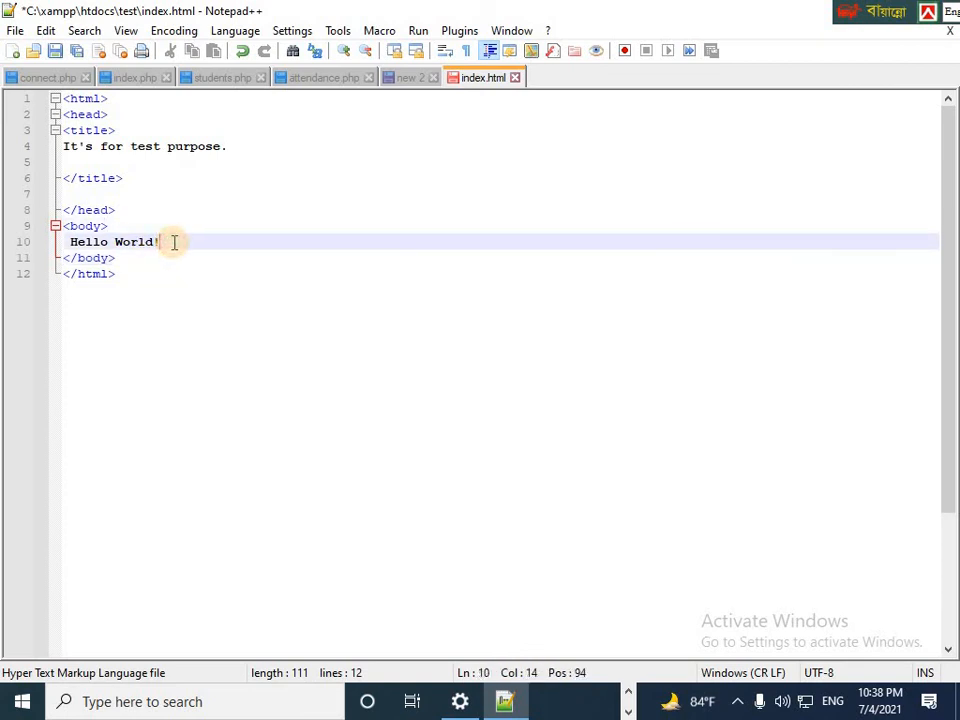
left_click(78, 226)
left_click(103, 241)
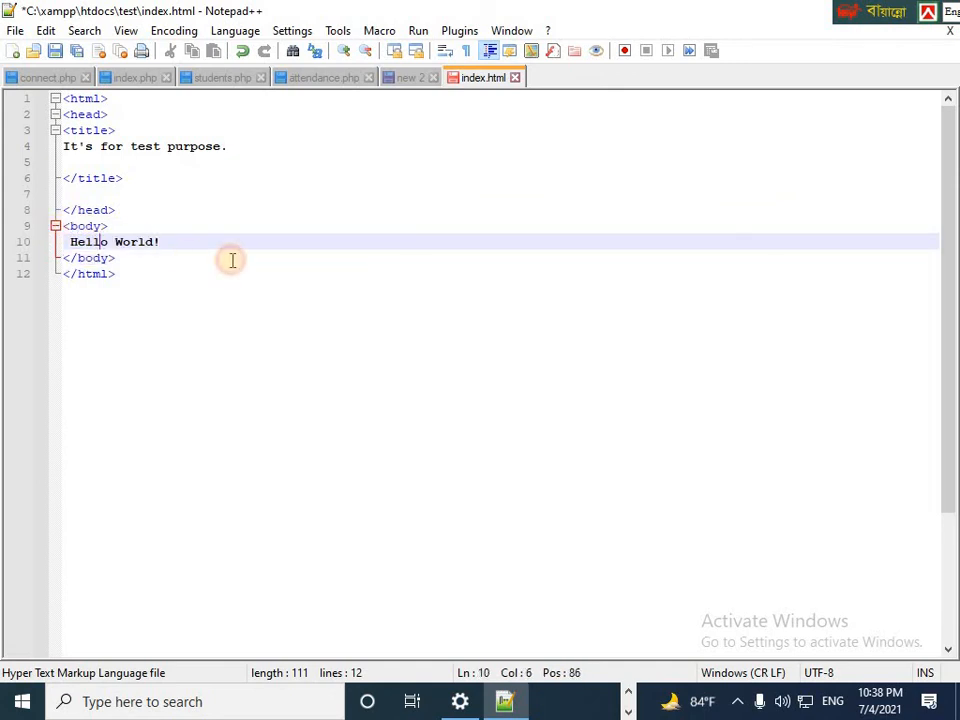
left_click(212, 246)
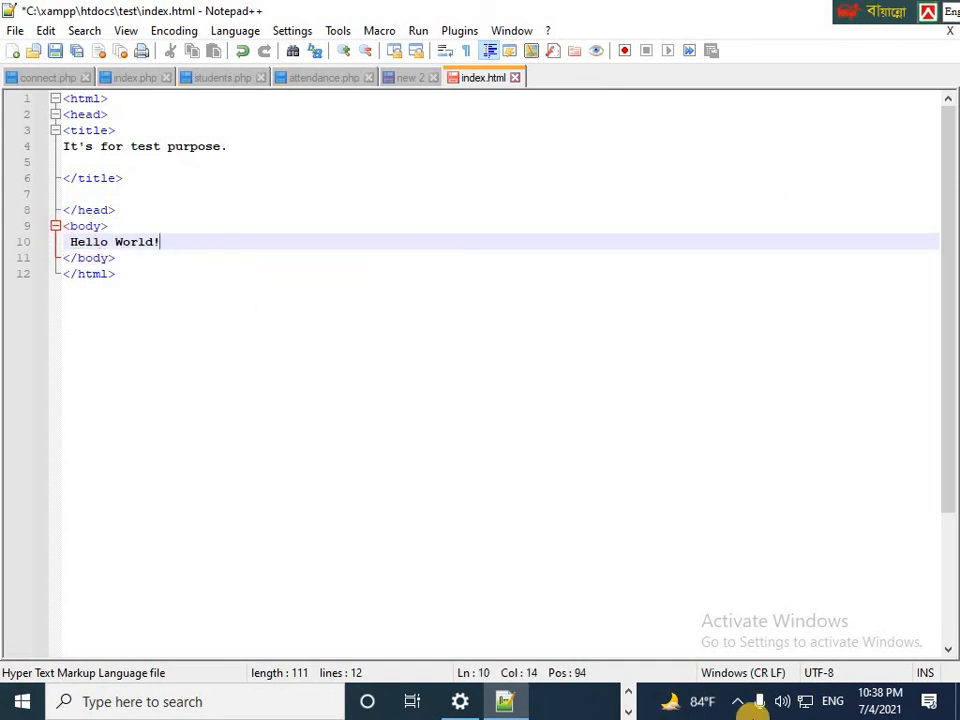
Step: Save the edited index.html file
left_click(412, 318)
key("ctrl+s")
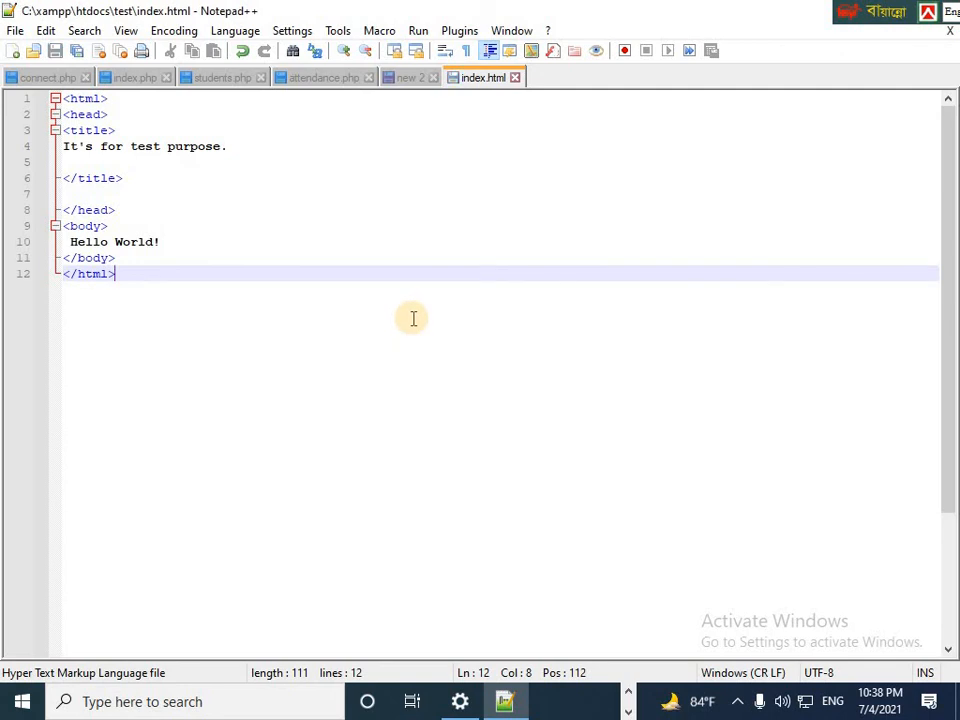
Step: Move the floating keyboard language bar off the window controls, and minimize Notepad++ and File Explorer to return to Chrome
left_click_drag(864, 11, 430, 22)
left_click(840, 11)
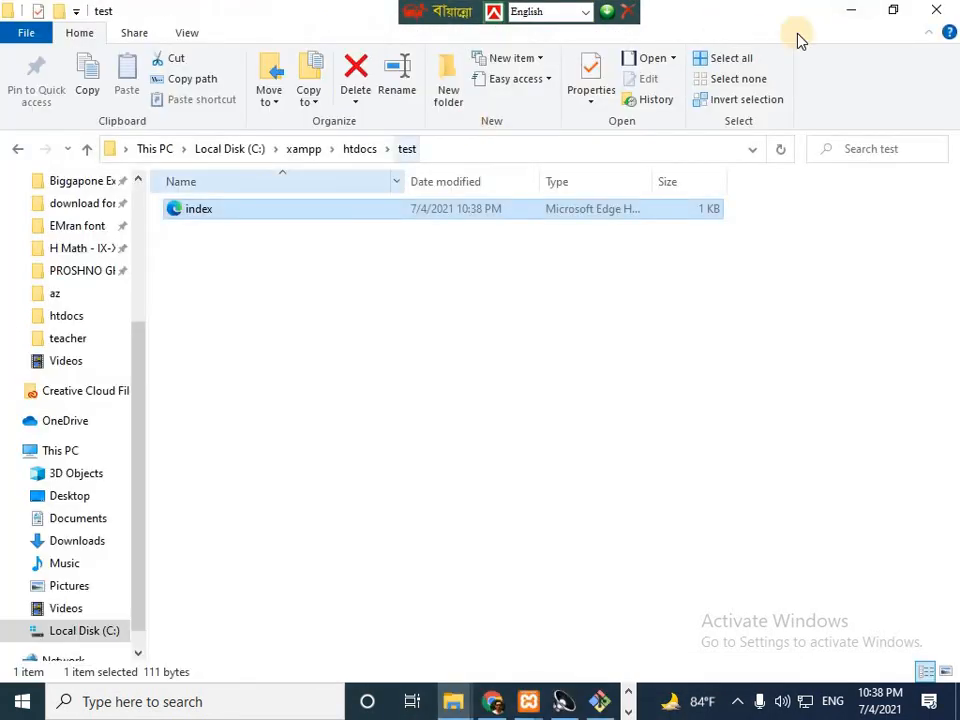
left_click(851, 15)
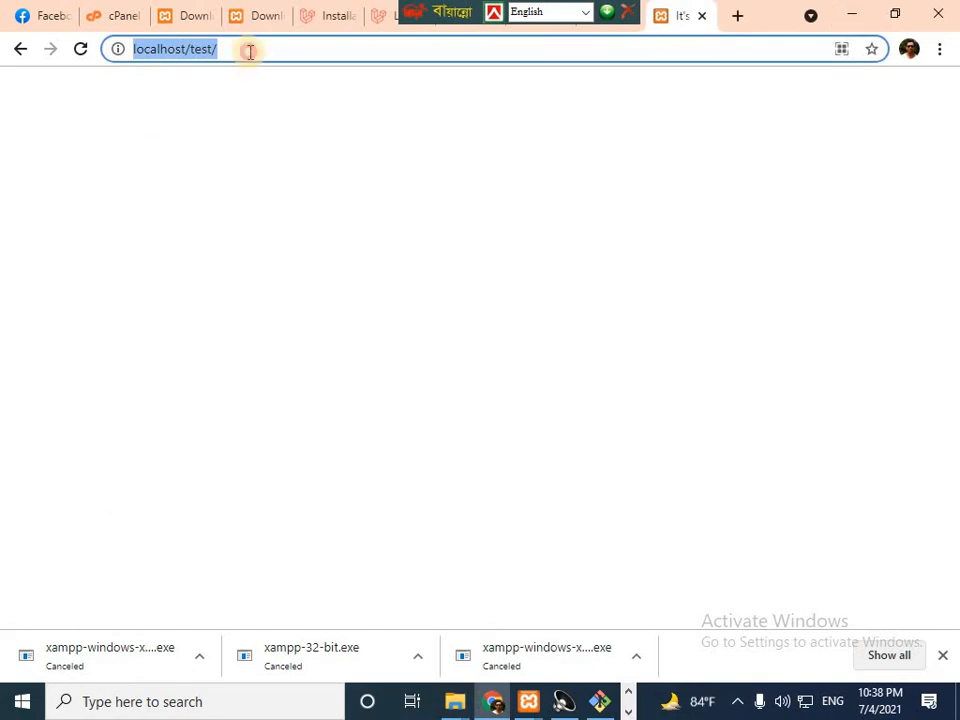
Step: Load localhost/test again in the current browser tab and highlight the "Hello World!" text on the page
left_click(195, 45)
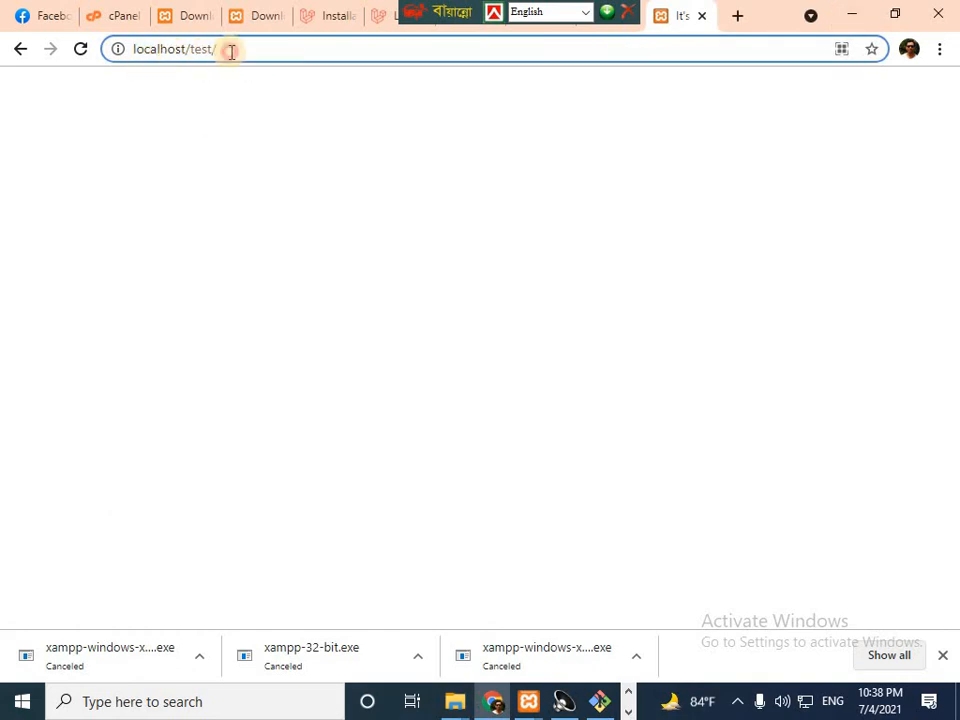
key("BackSpace")
key("Return")
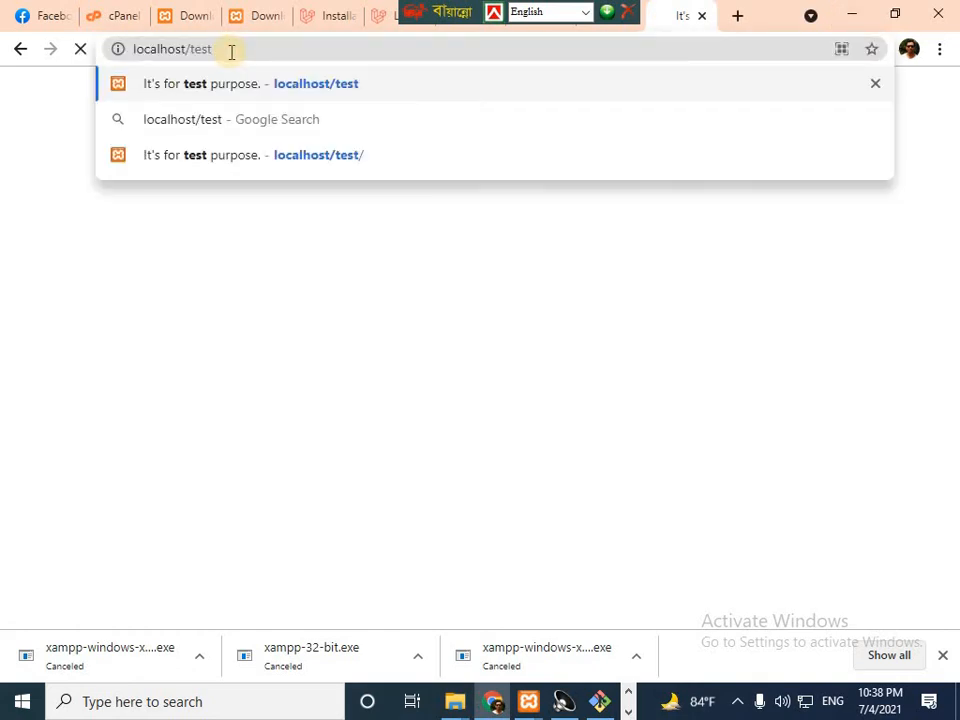
left_click_drag(101, 96, 4, 86)
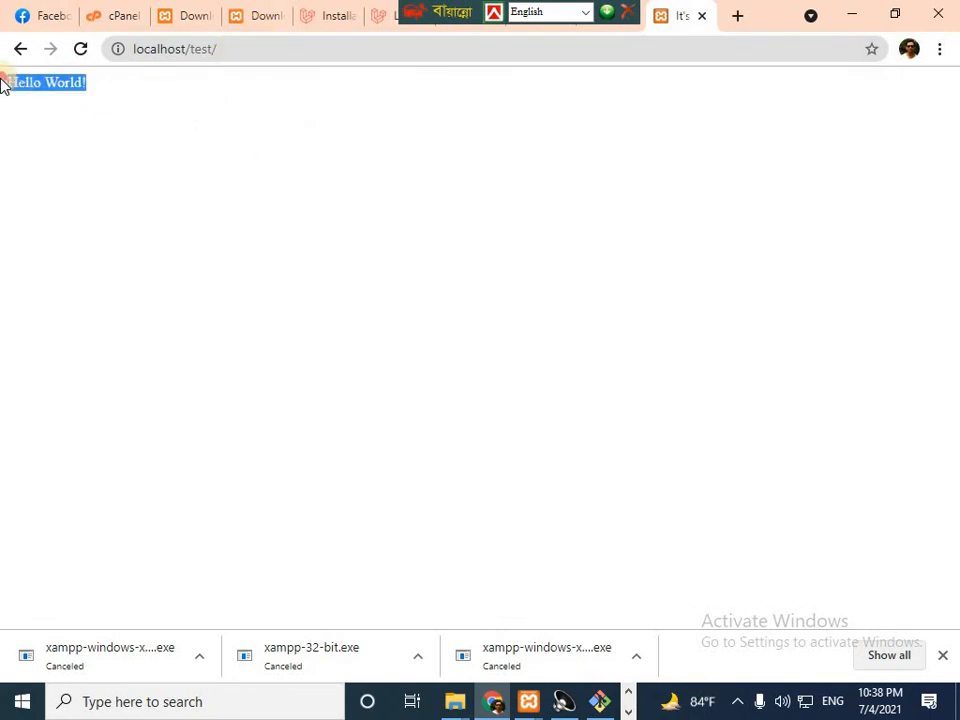